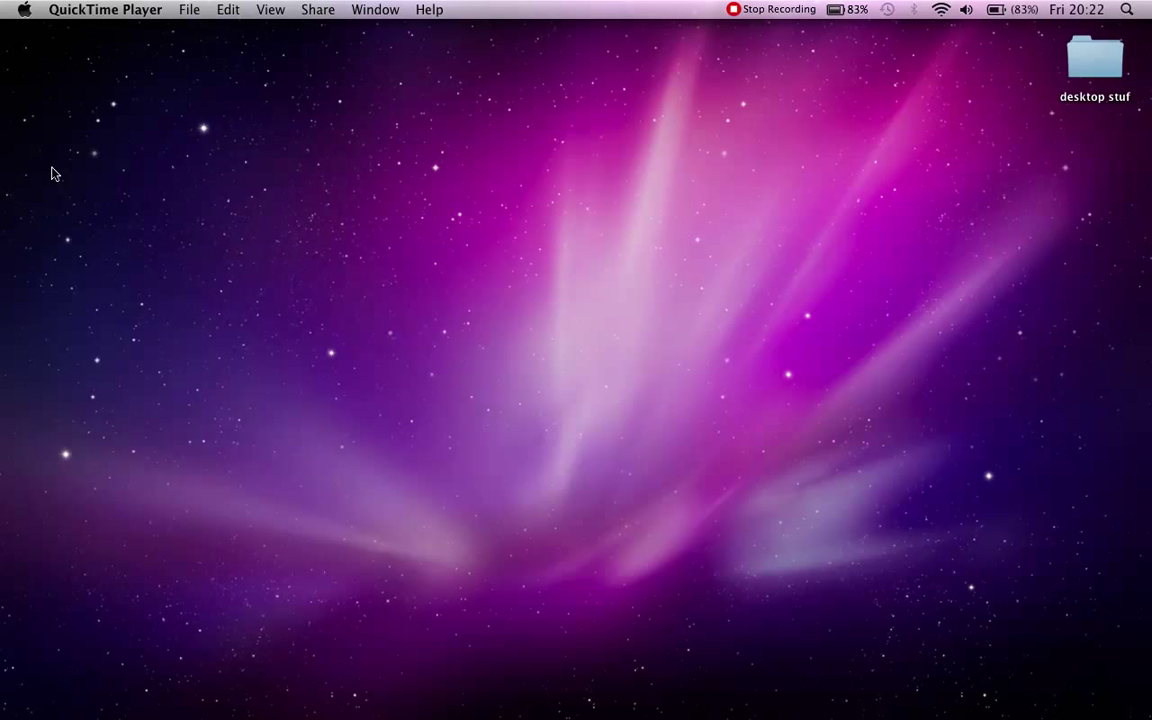
Open Network Utility and display the interface information for AirPort (en1) to read the computer's IP address.
mouse_move(4, 120)
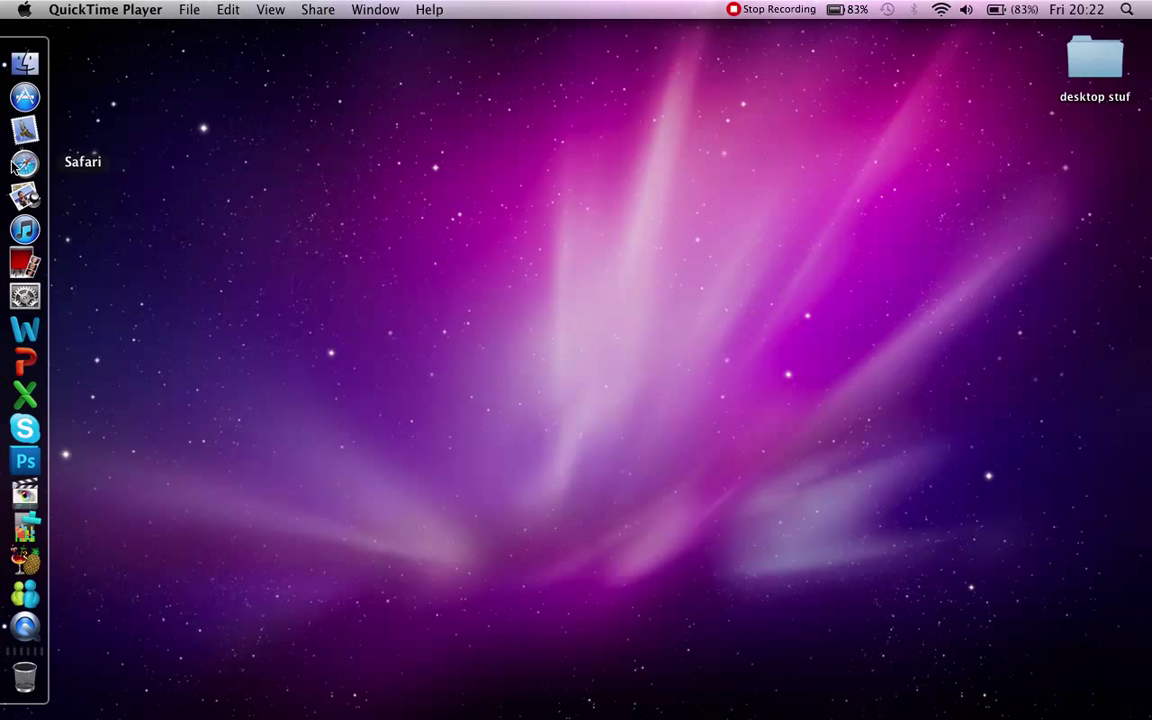
left_click(1128, 9)
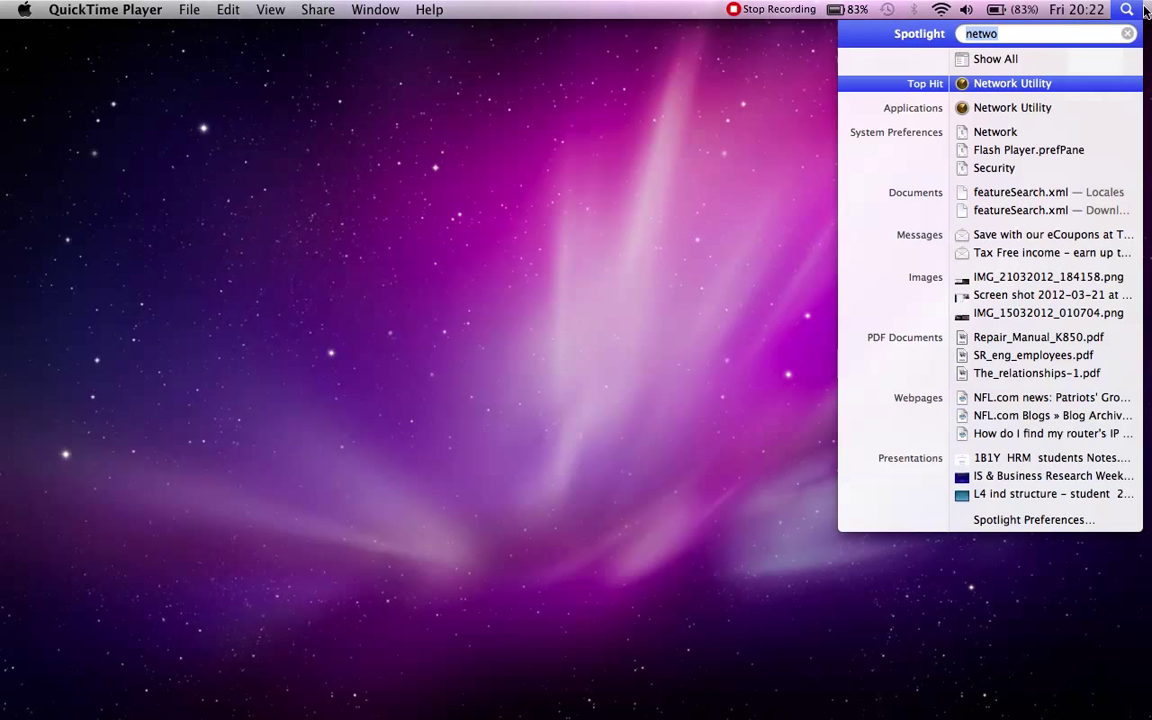
key("Return")
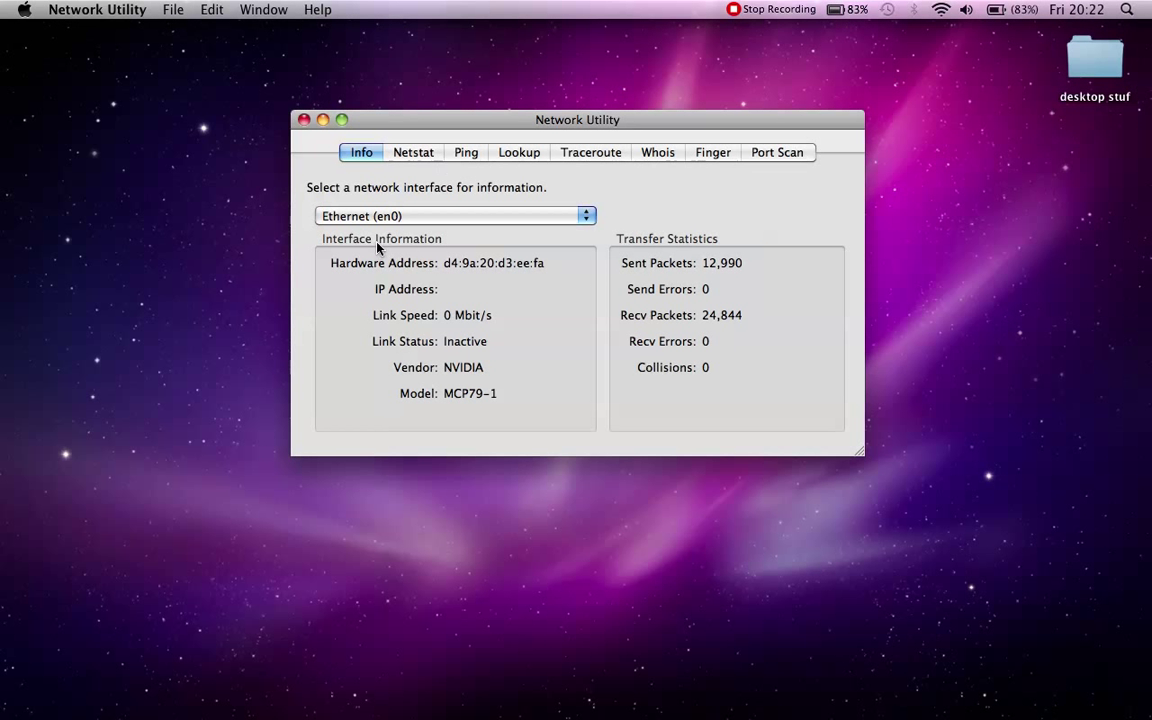
left_click(340, 218)
left_click(370, 233)
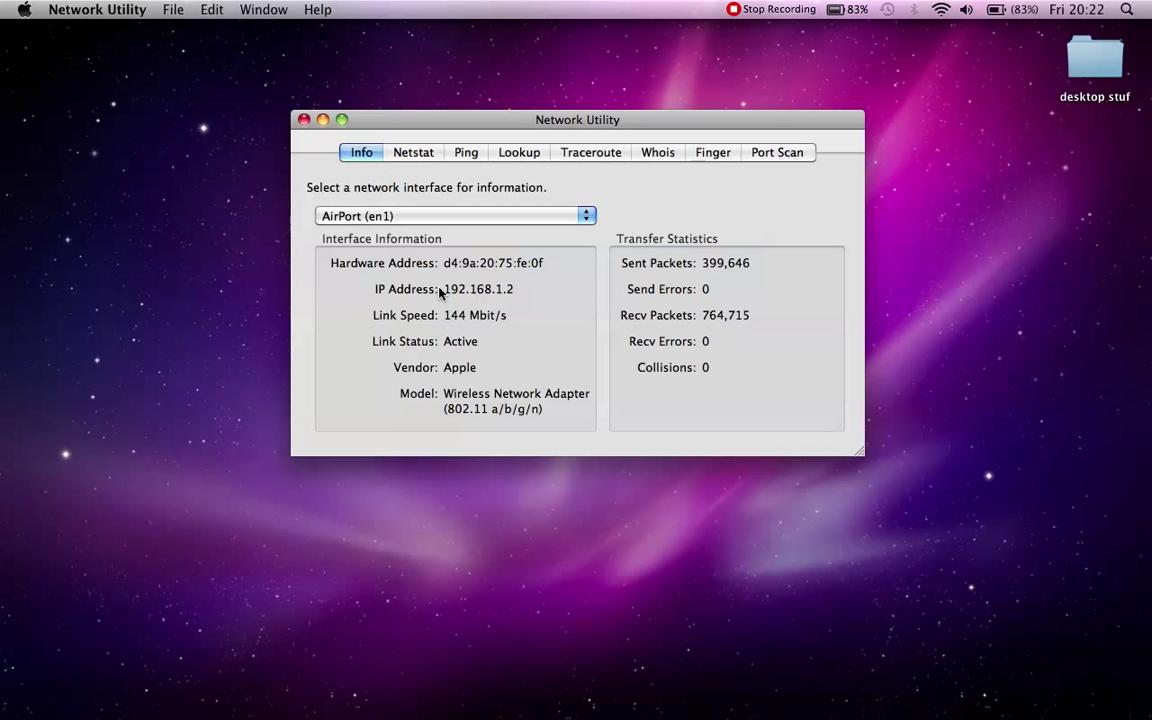
mouse_move(527, 289)
left_mouse_down()
mouse_move(452, 287)
mouse_move(518, 289)
left_mouse_up()
left_click(518, 289)
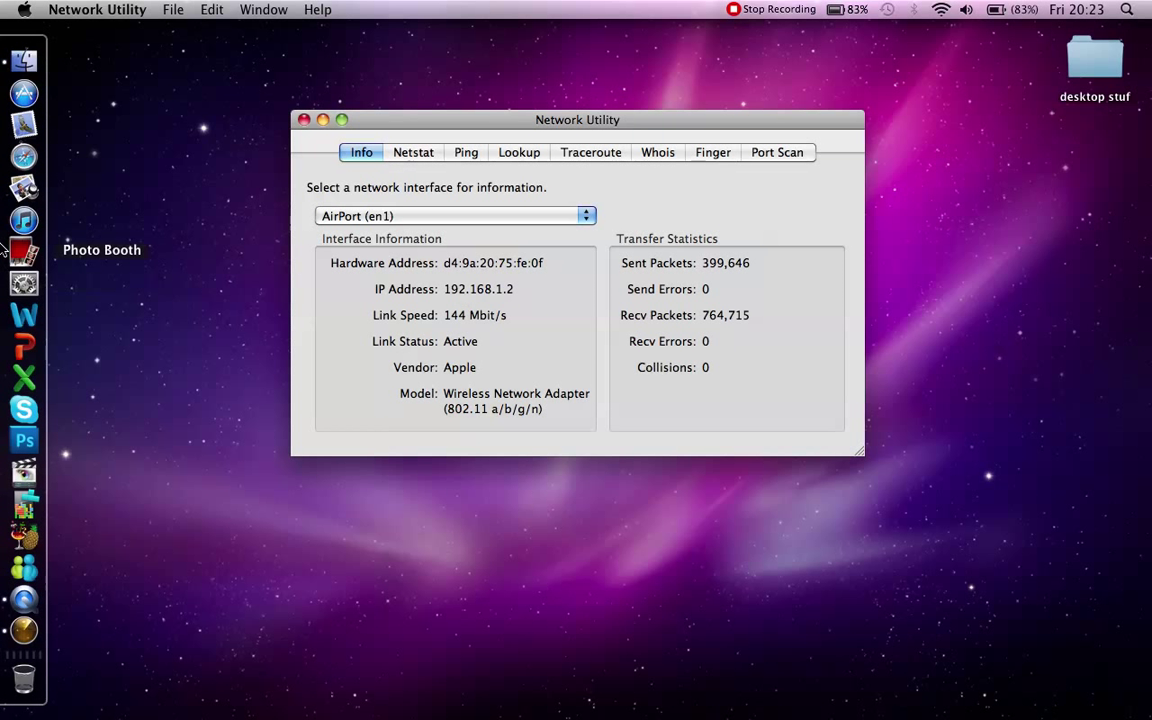
mouse_move(48, 706)
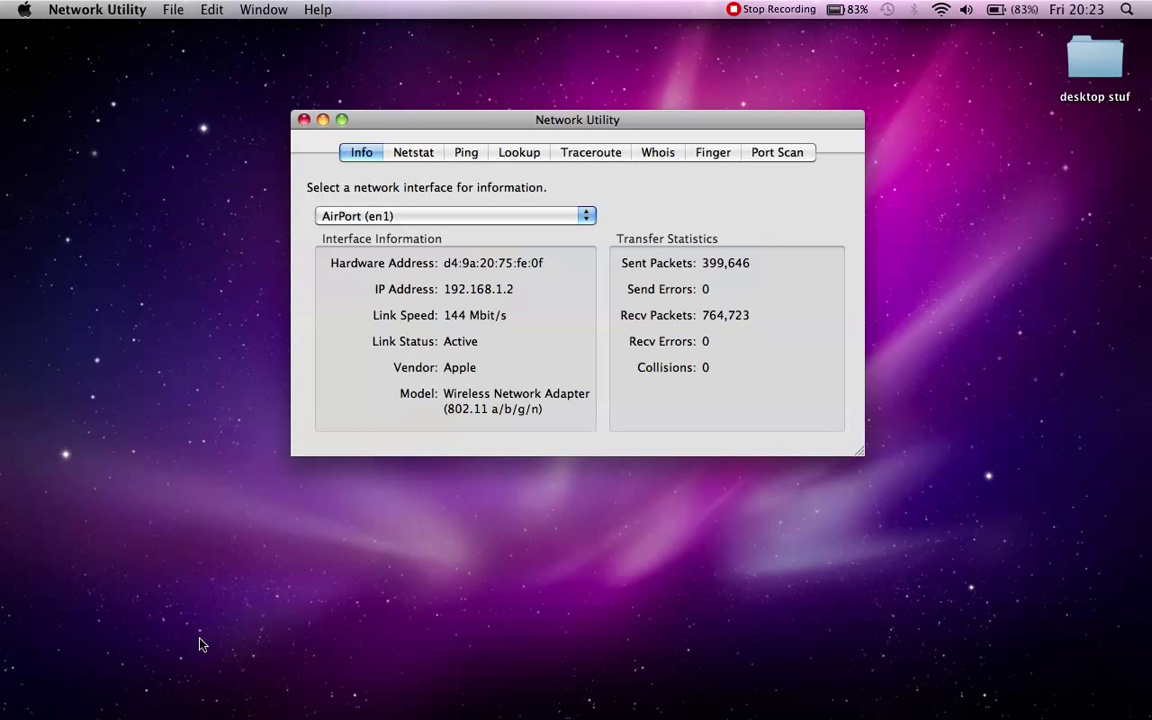
left_click(1127, 9)
type("netwo")
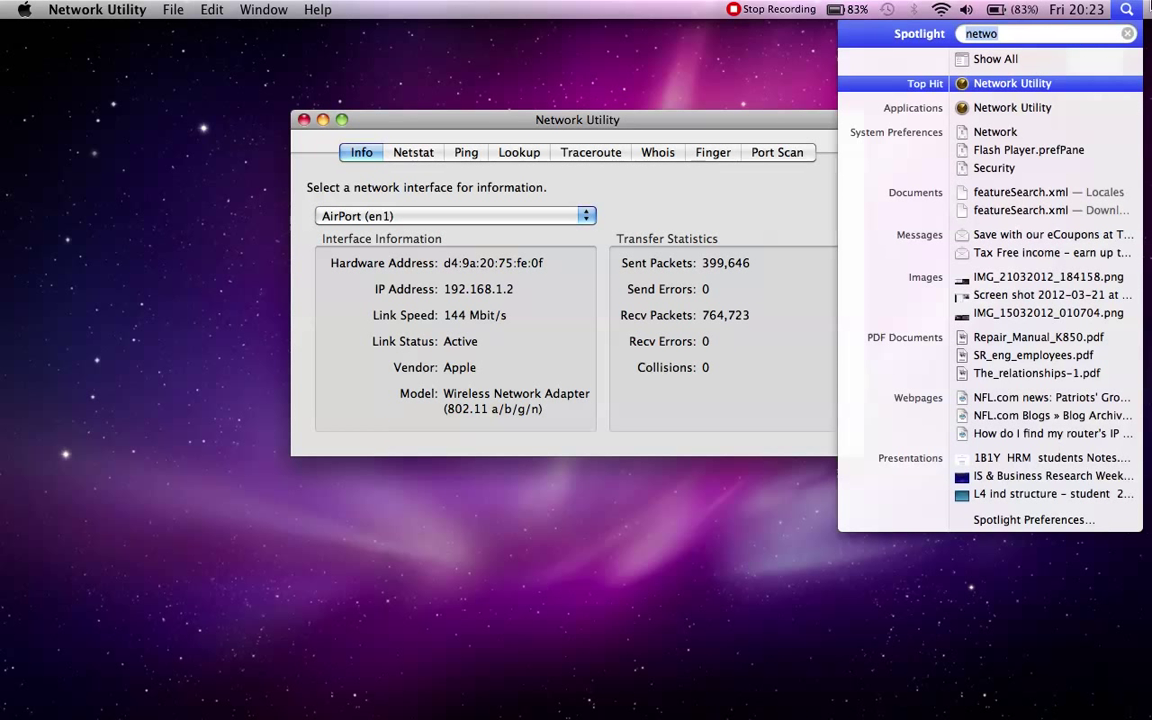
key("BackSpace")
type("ipconfig")
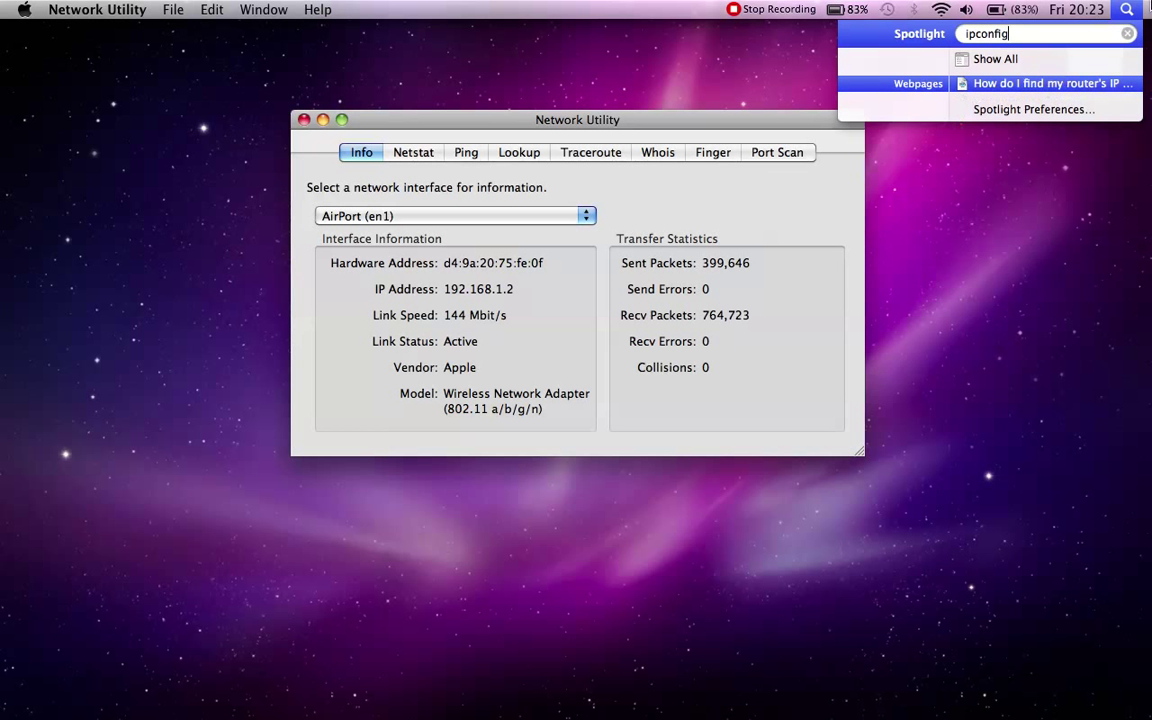
double_click(976, 30)
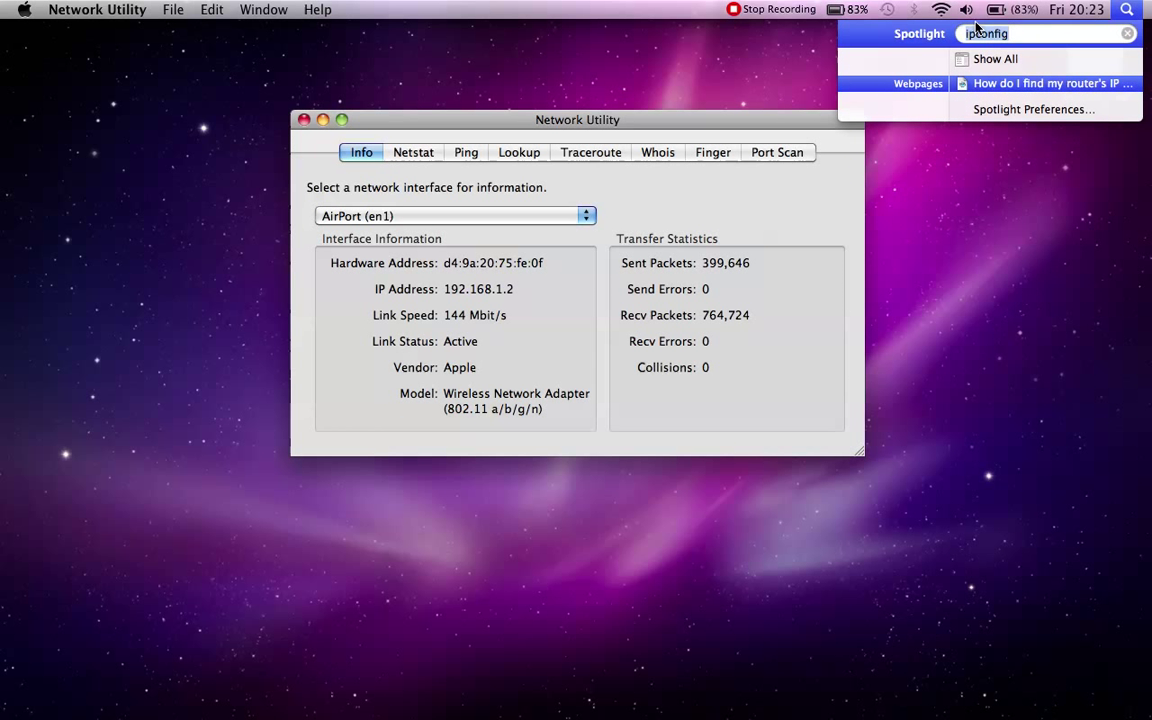
key("Escape")
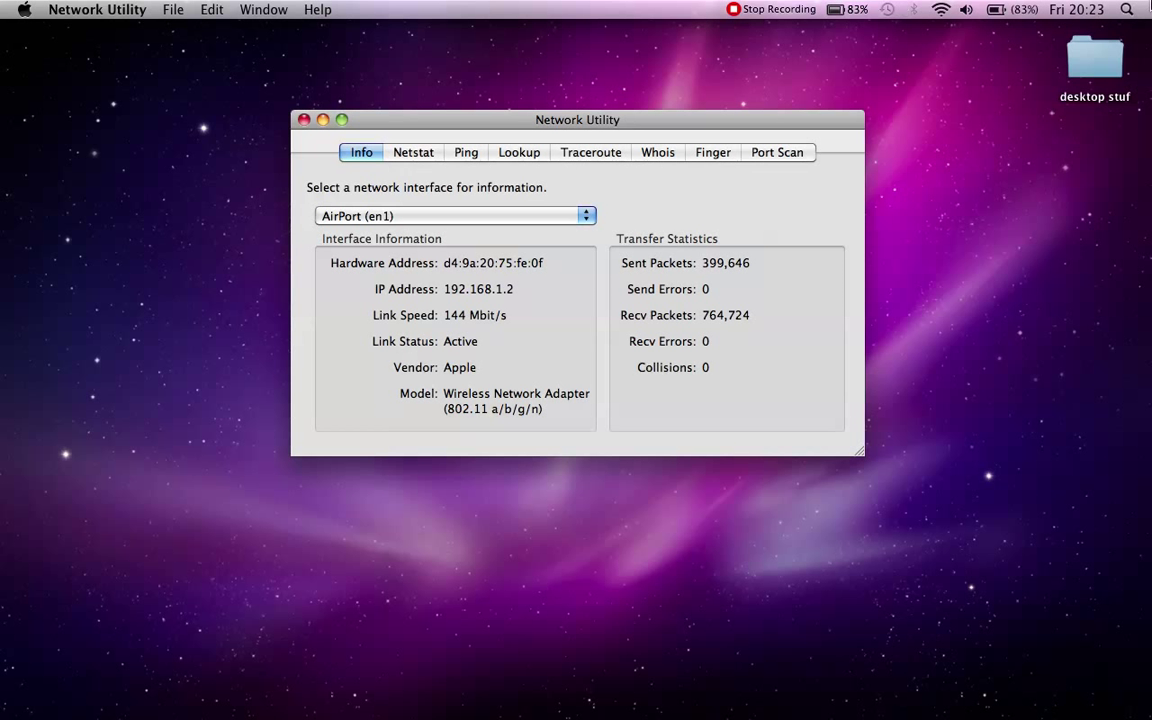
left_click(1127, 10)
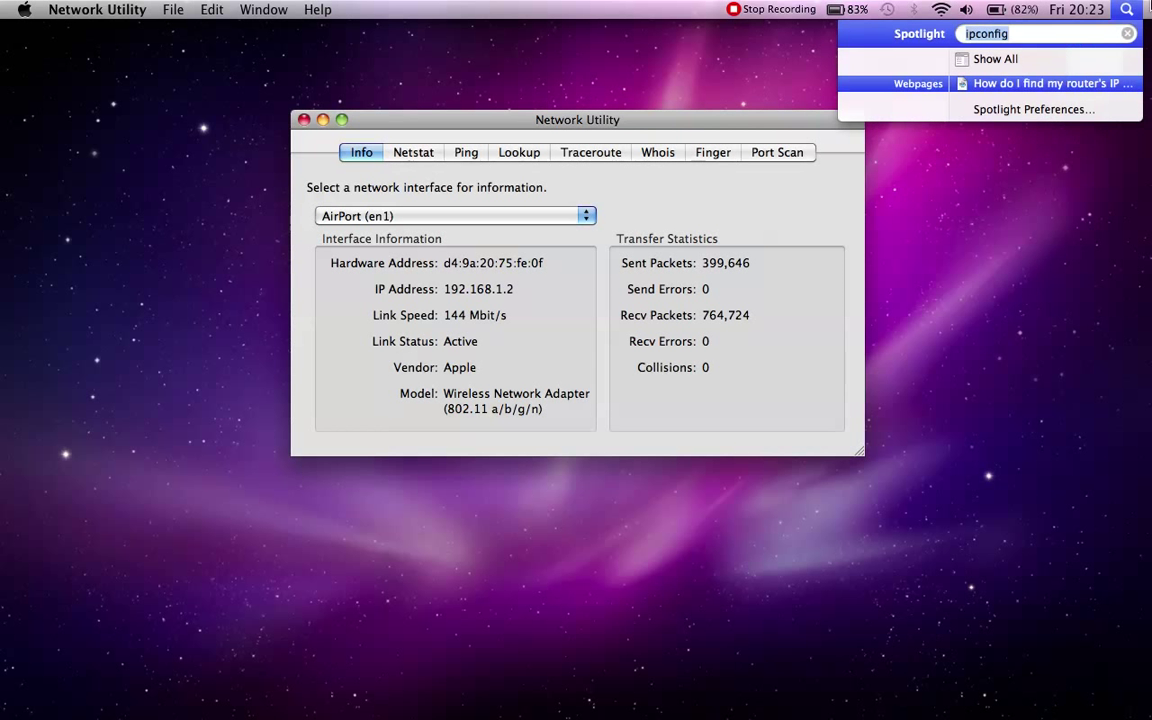
type("ping 192.1")
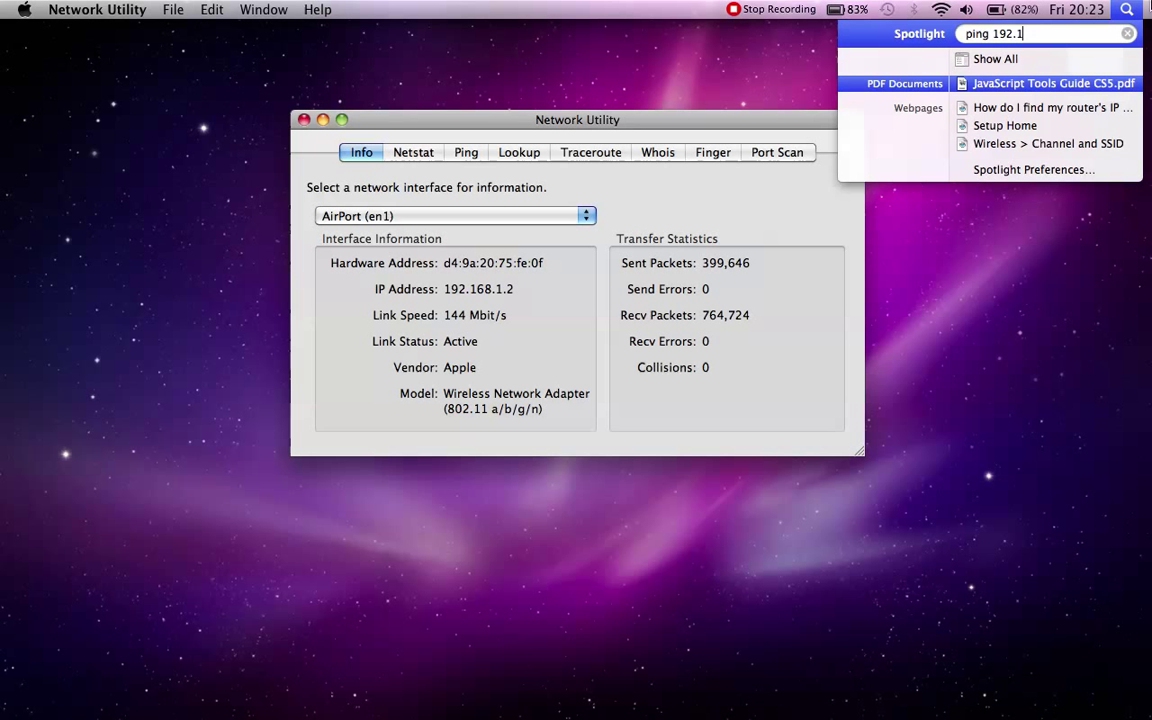
type("68.1.1")
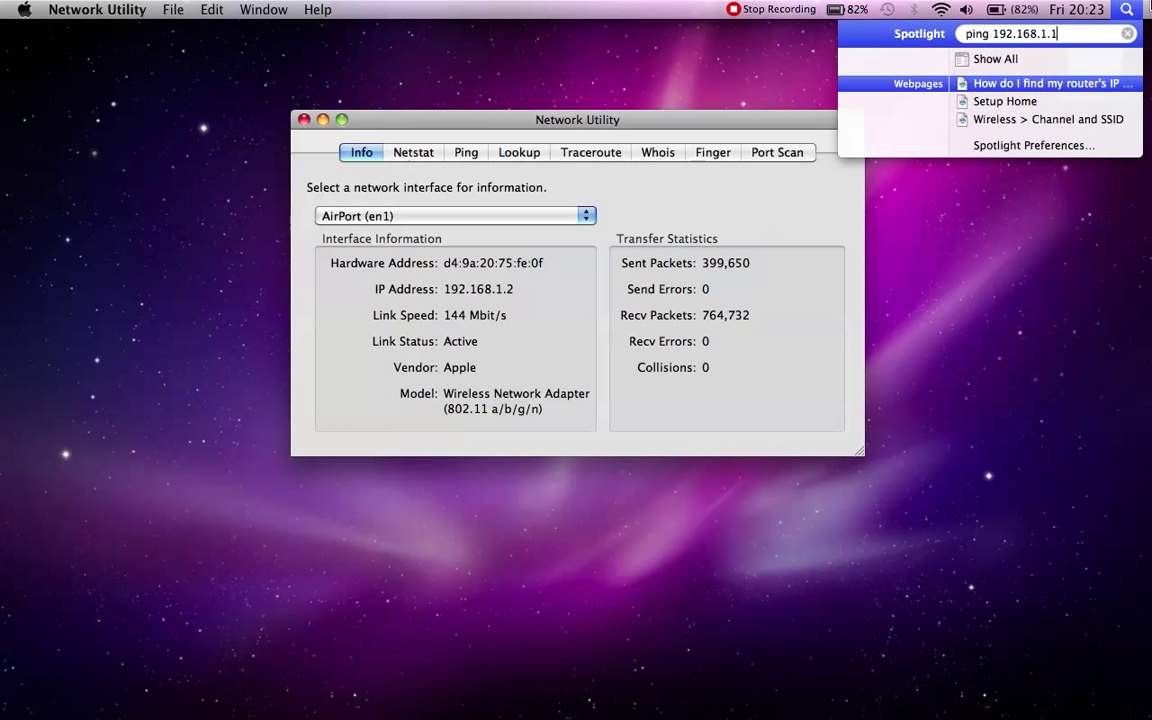
left_click(463, 122)
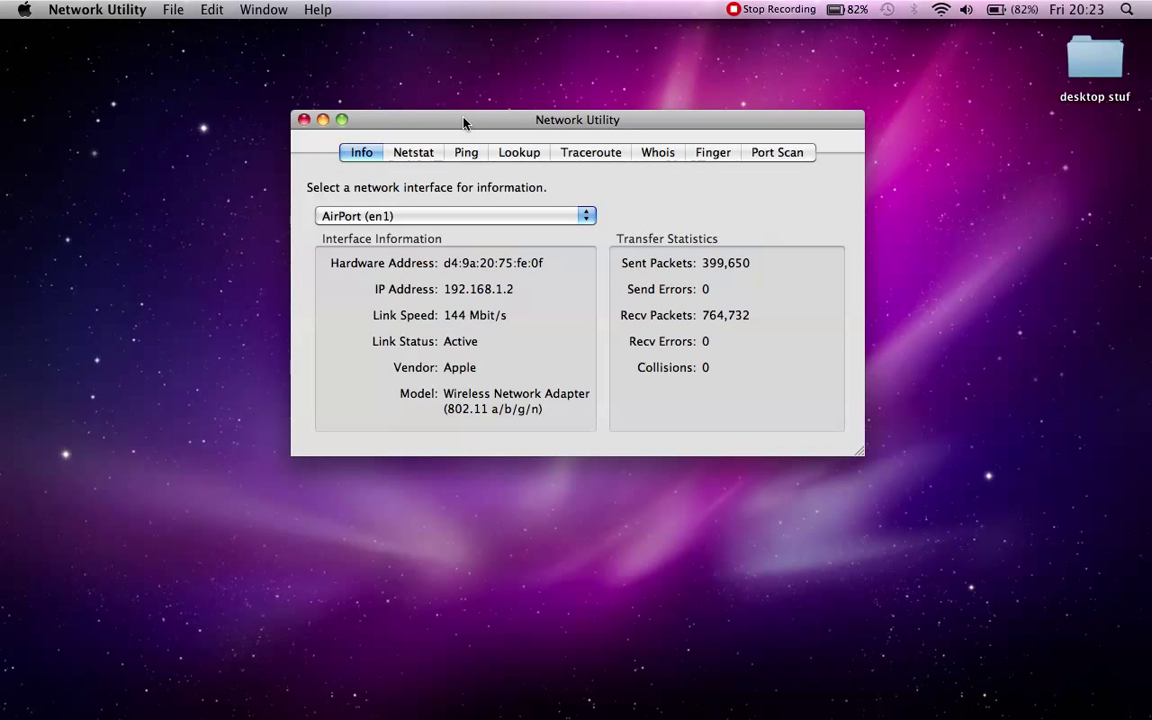
Send 5 pings to 192.168.1.1, examine the reply times and close Network Utility.
left_click(466, 155)
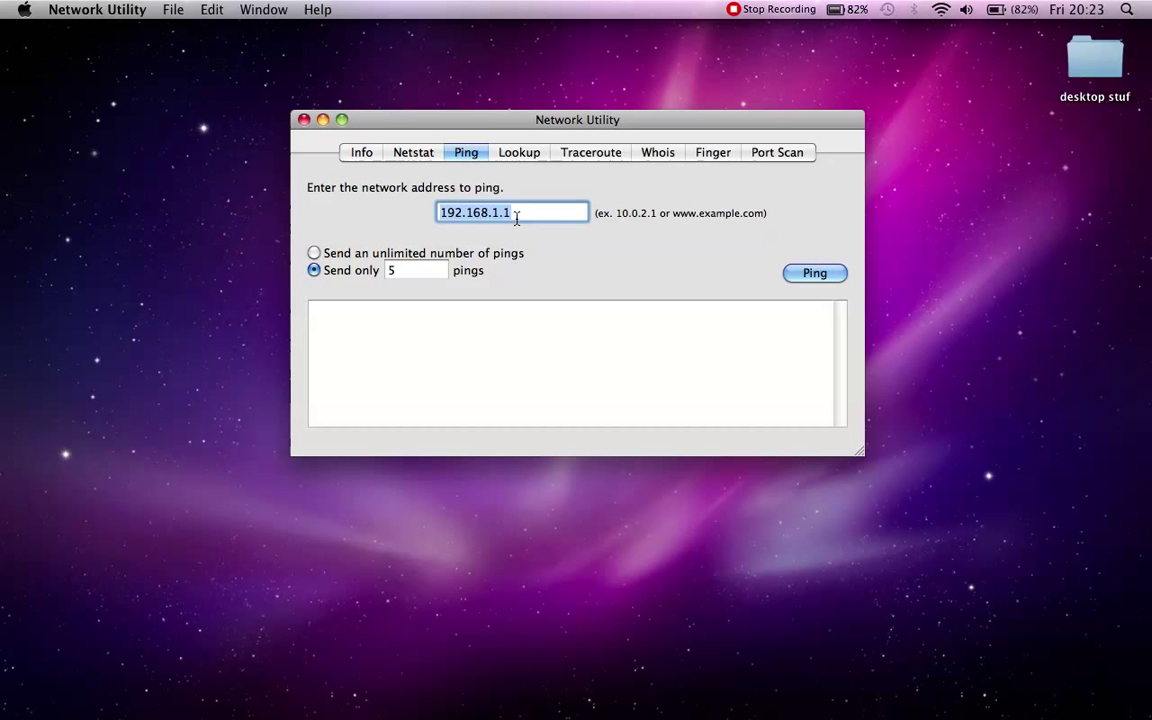
key("Return")
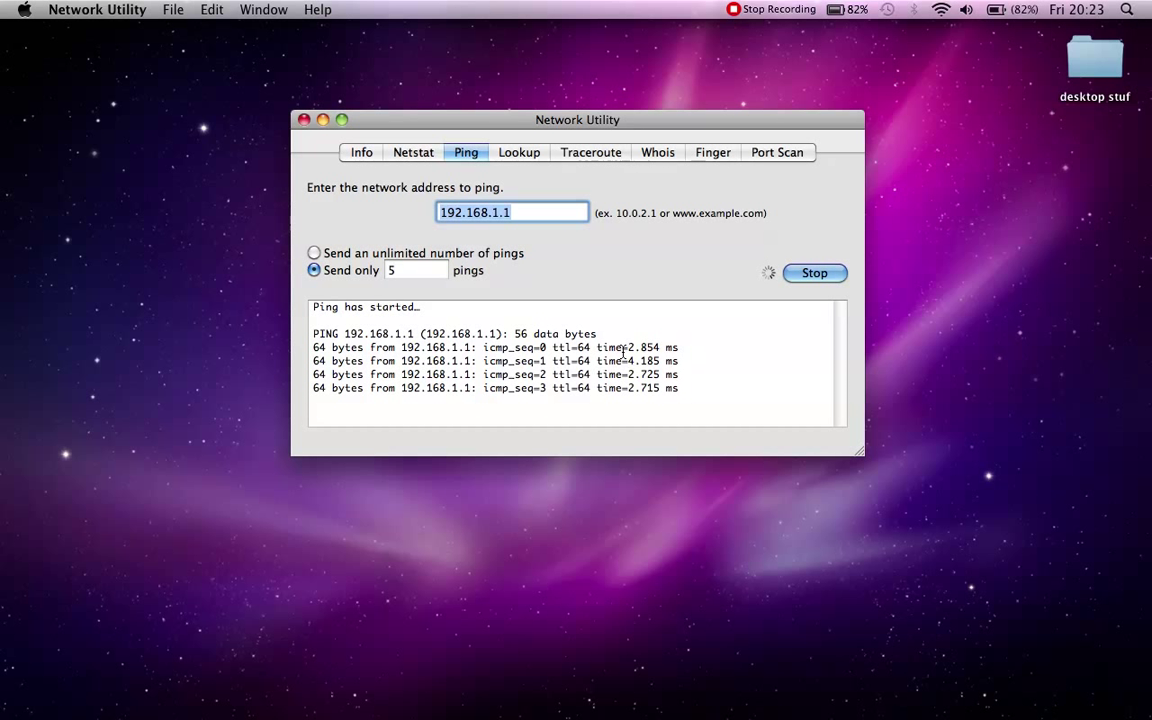
left_click_drag(682, 415, 238, 365)
left_click(677, 405)
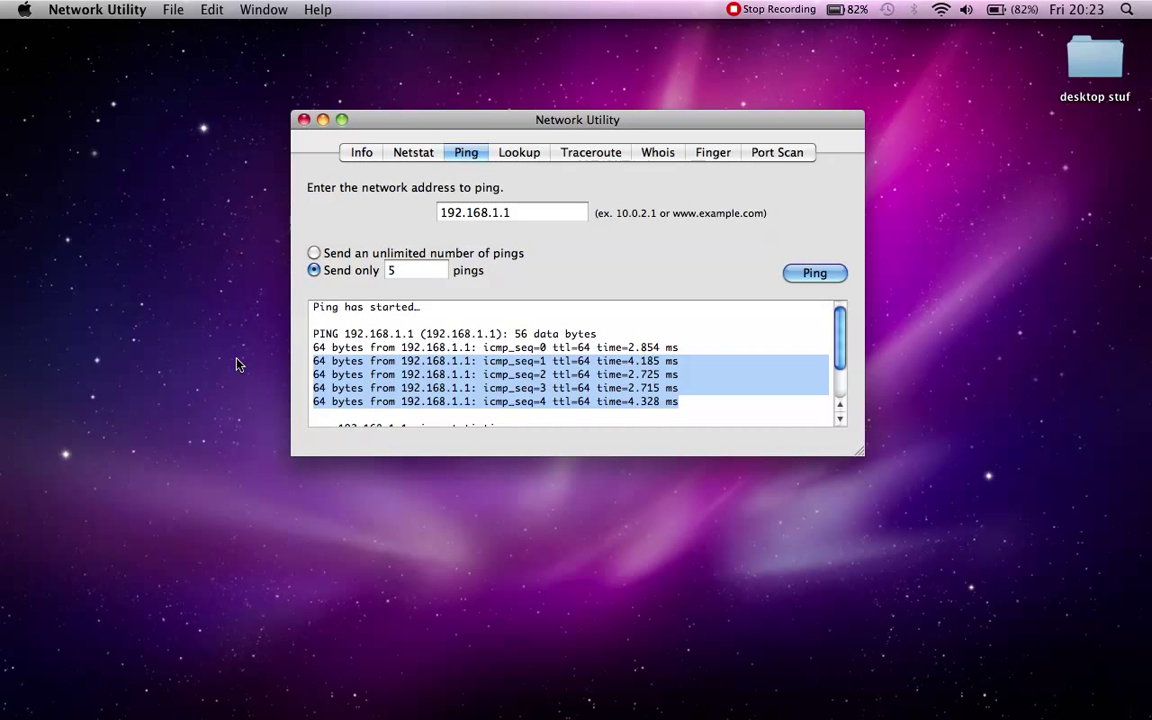
left_click(392, 355)
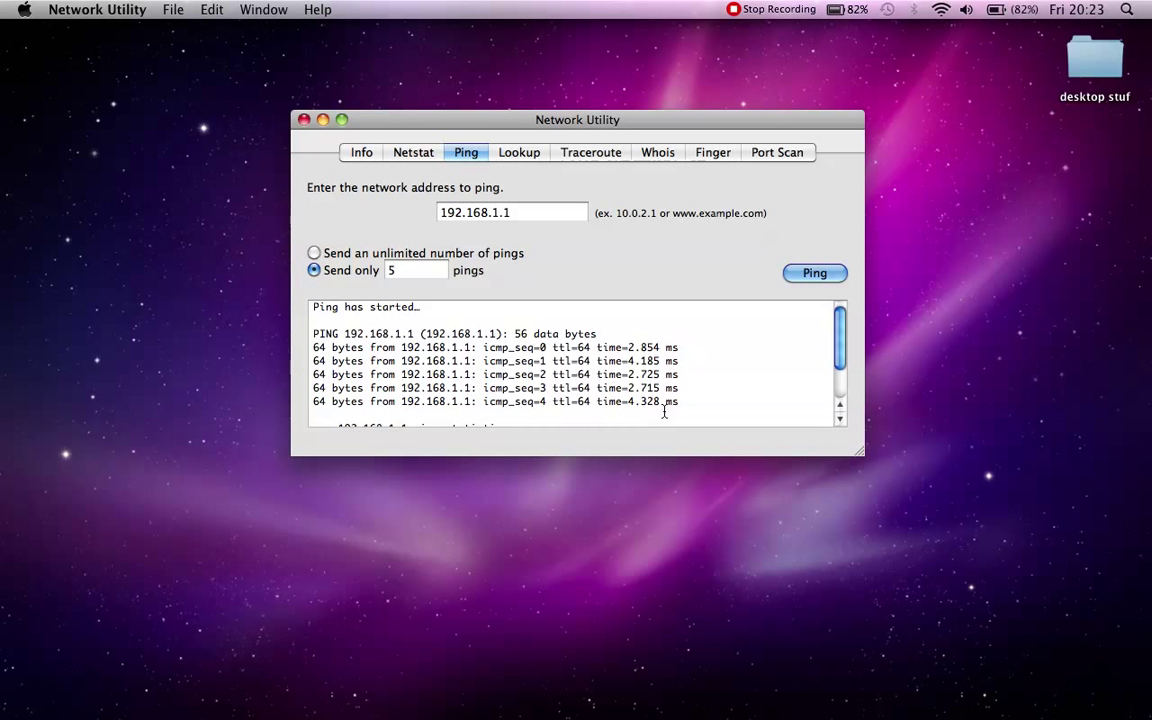
left_click_drag(680, 405, 238, 308)
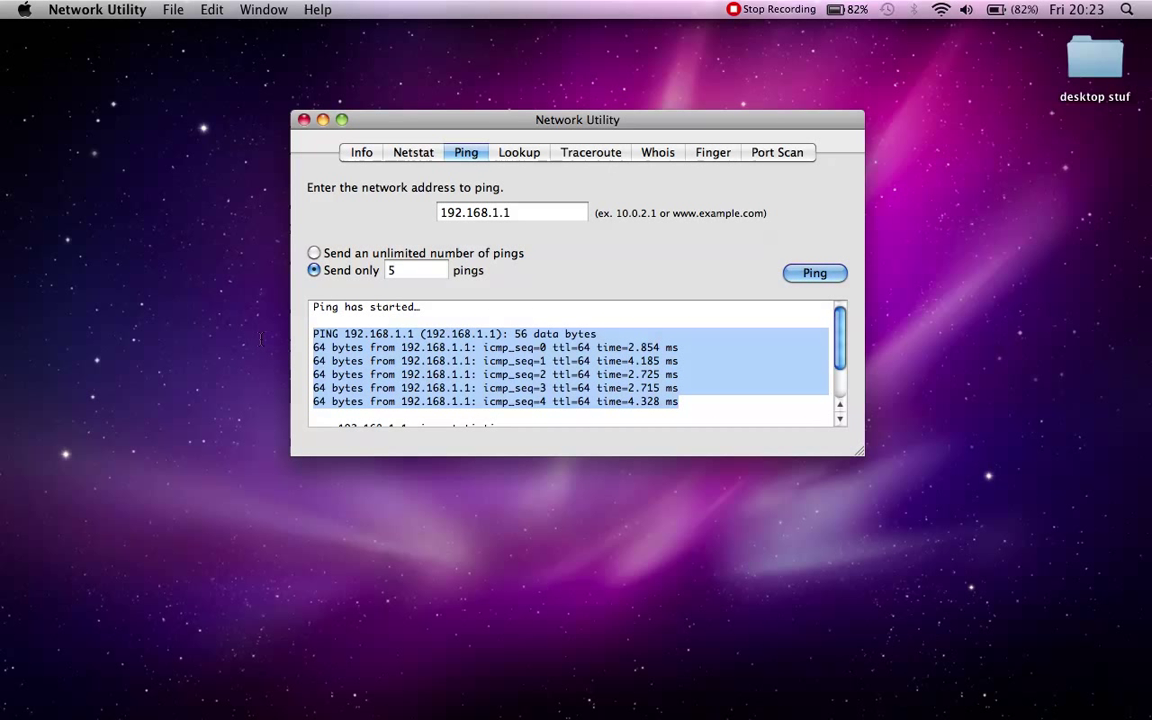
left_click_drag(628, 361, 685, 362)
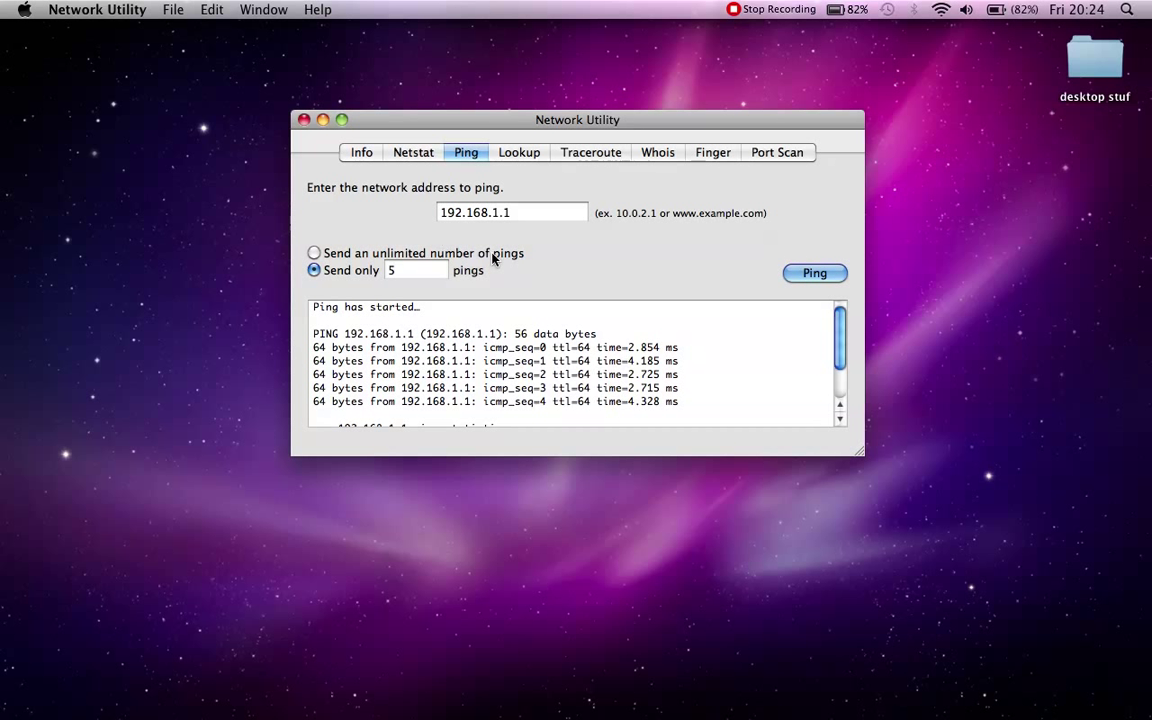
left_click(701, 355)
left_click_drag(632, 347, 666, 348)
left_click(305, 120)
Switch to Safari, load the router setup page at 192.168.1.1 and open its wireless Channel and SSID settings.
mouse_move(3, 100)
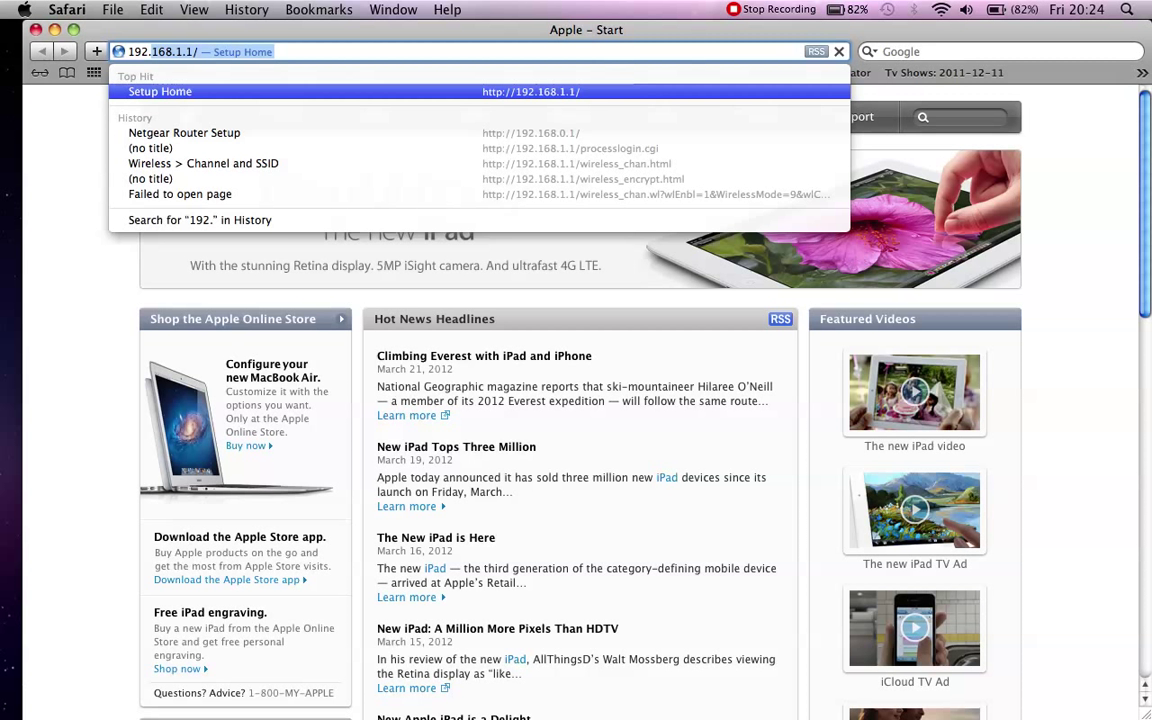
key("Return")
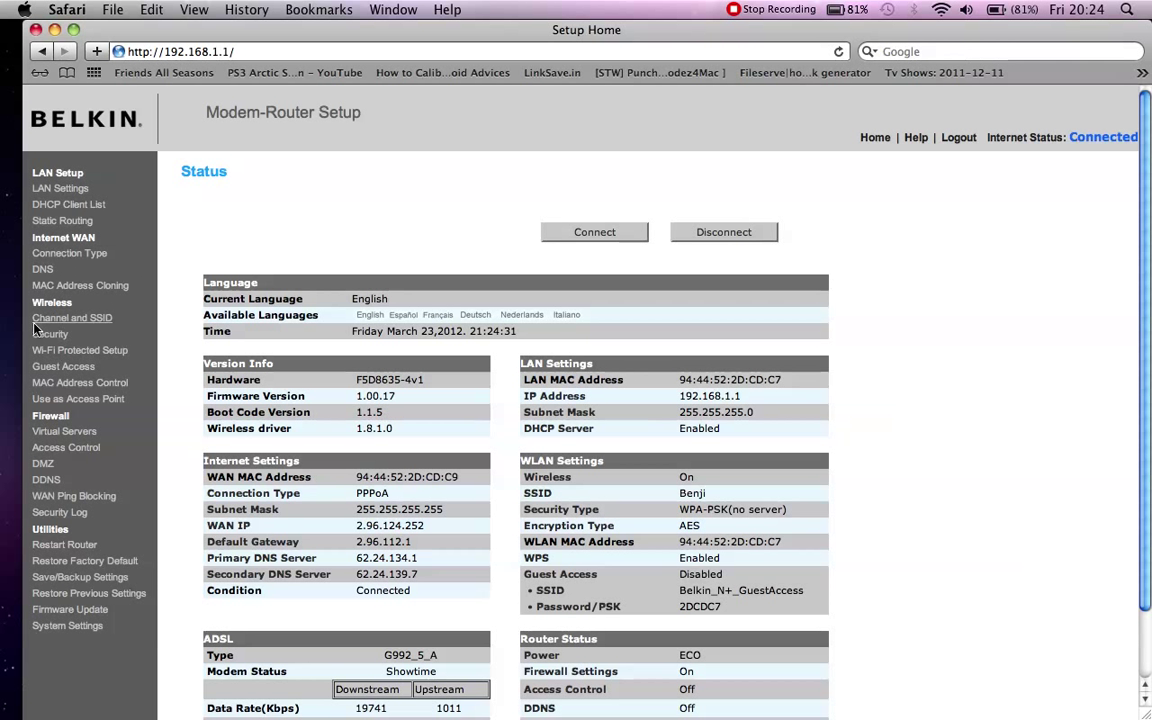
left_click(101, 320)
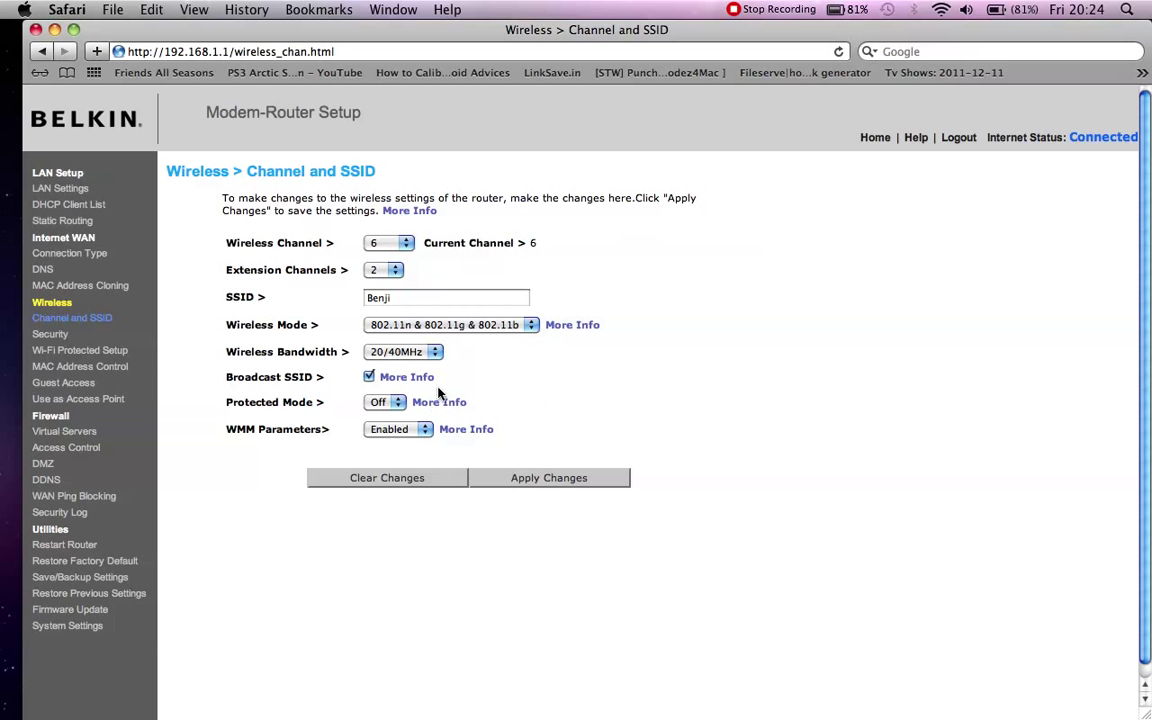
Review the Wireless Mode options offered in the router's Channel and SSID settings.
left_click(403, 333)
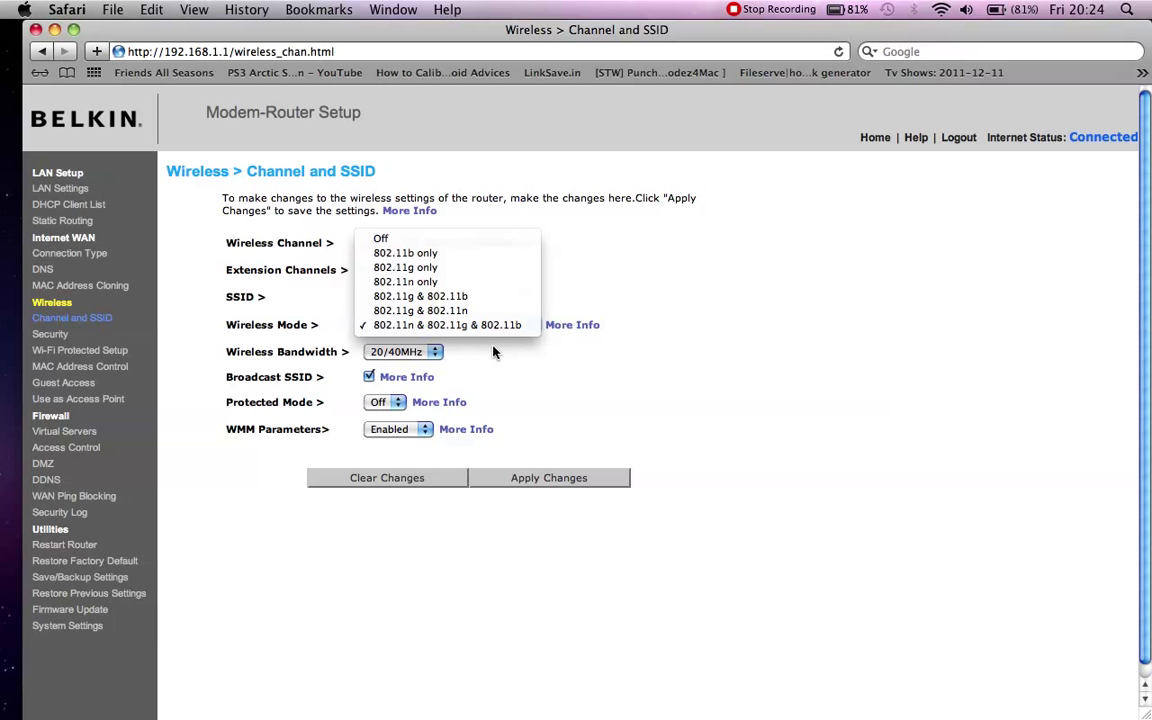
left_click(620, 316)
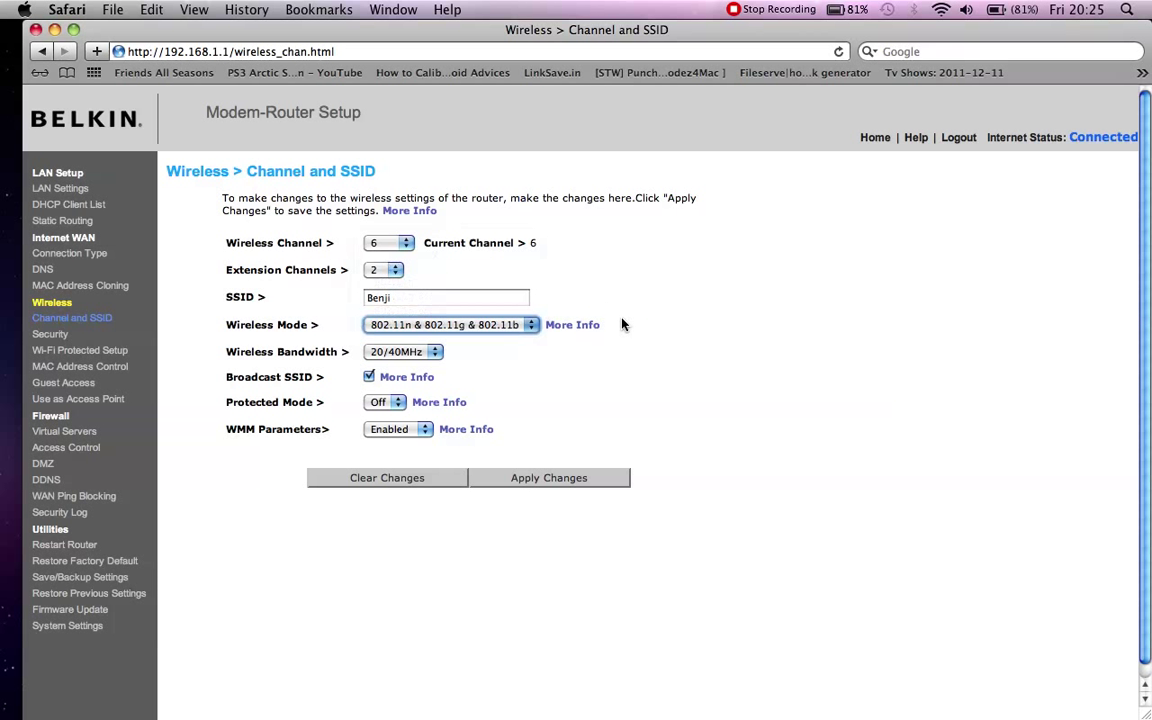
left_click(500, 332)
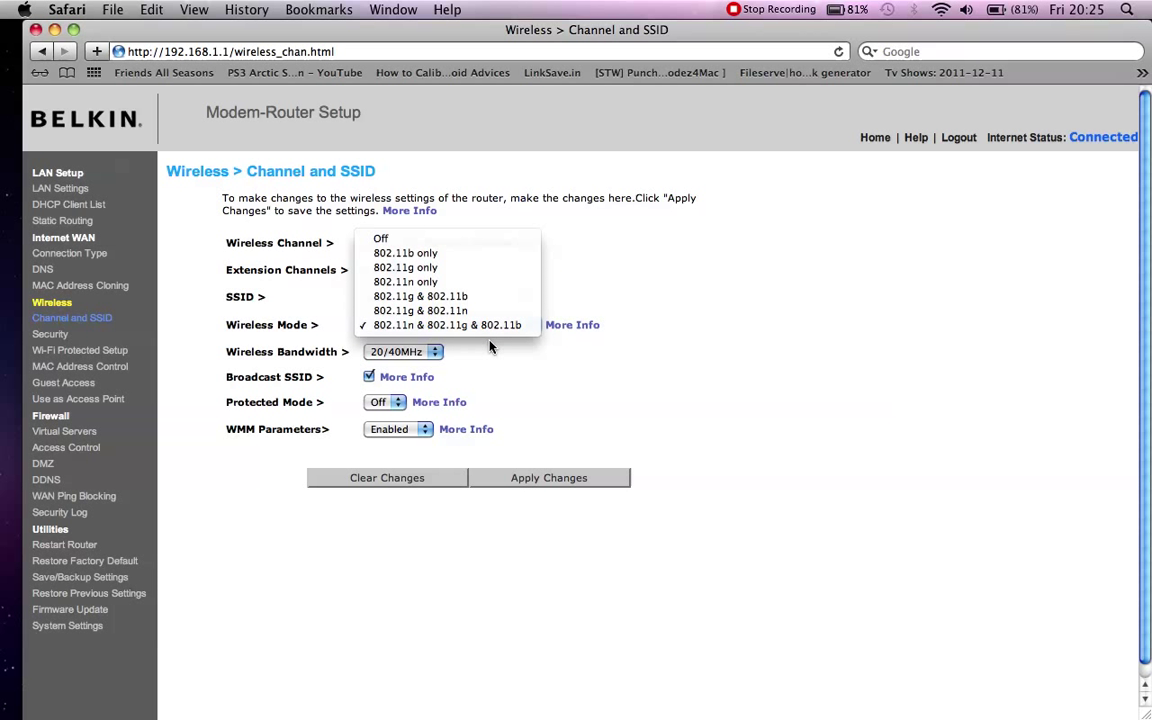
left_click(620, 347)
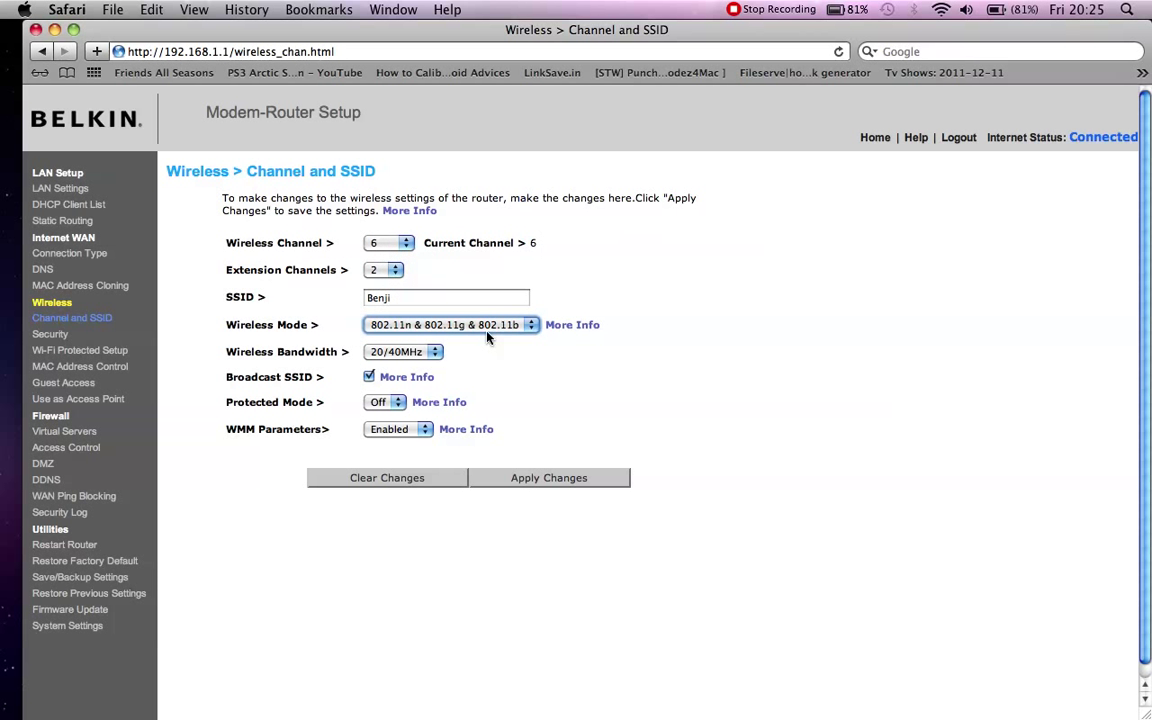
left_click(489, 330)
left_click(638, 327)
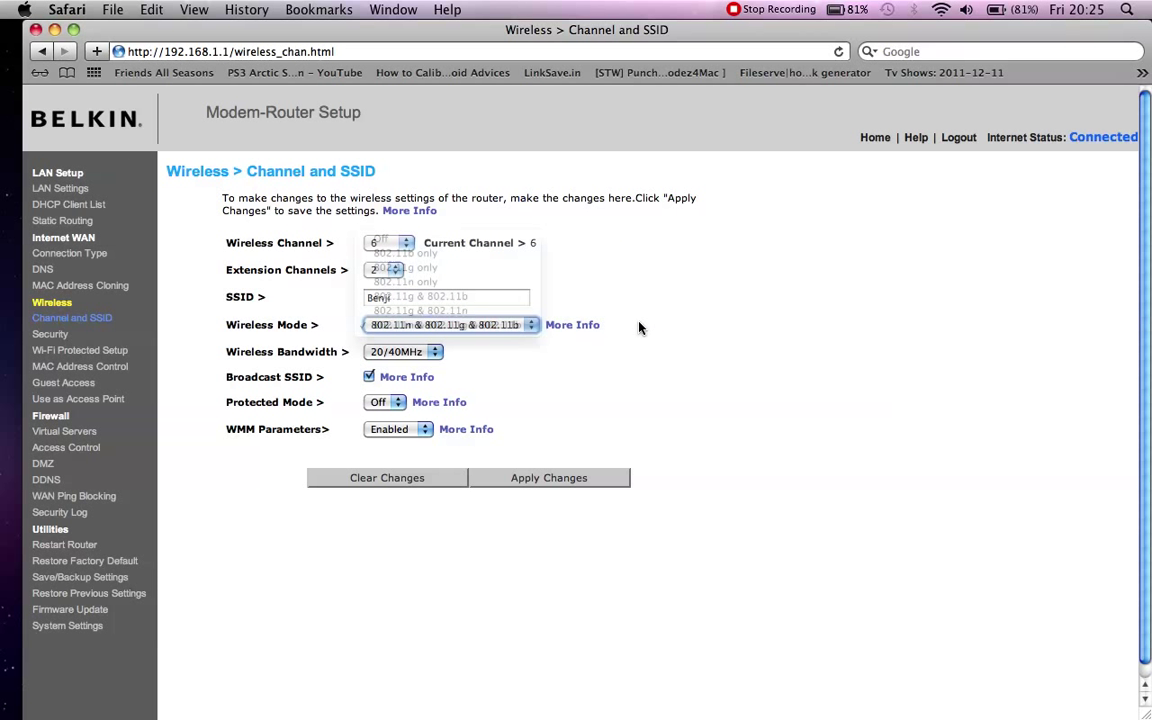
left_click(508, 329)
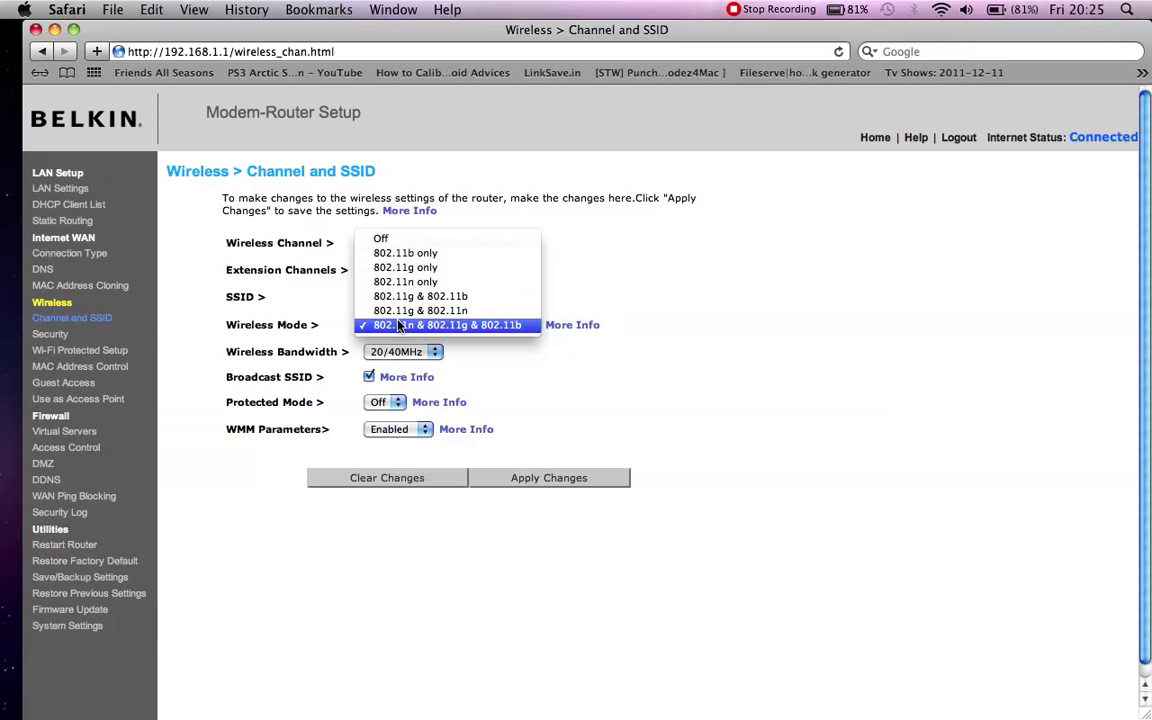
left_click(652, 332)
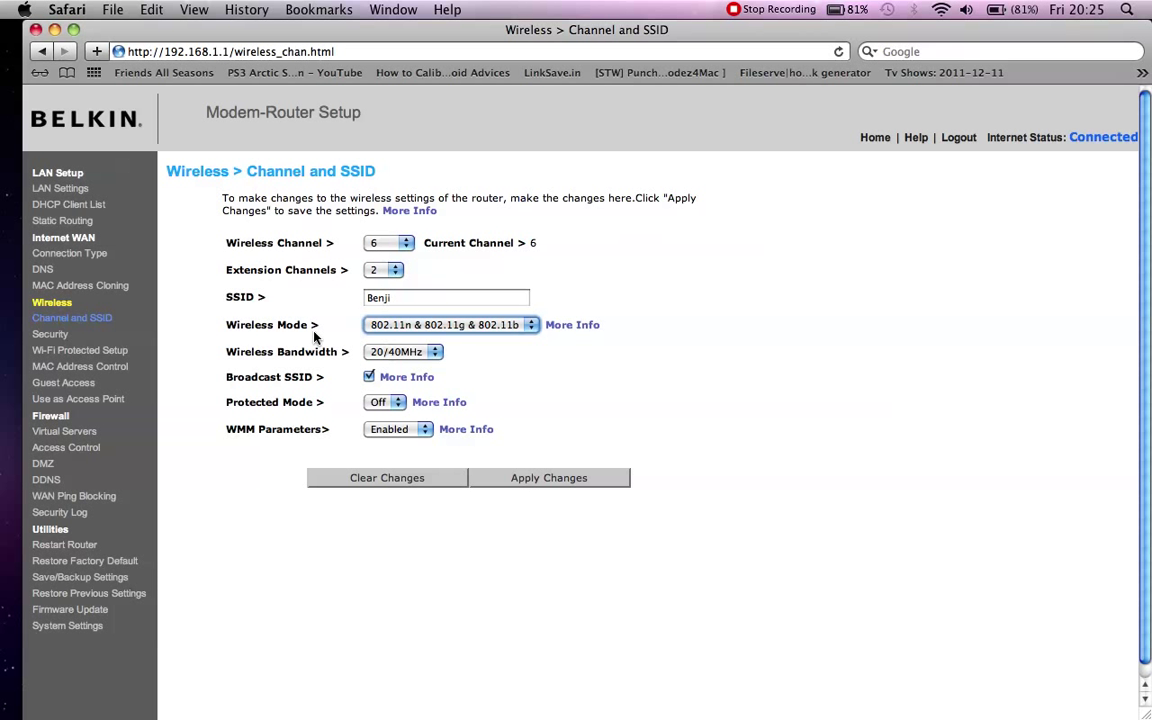
Review the channel numbers available for the Wireless Channel setting.
left_click(252, 250)
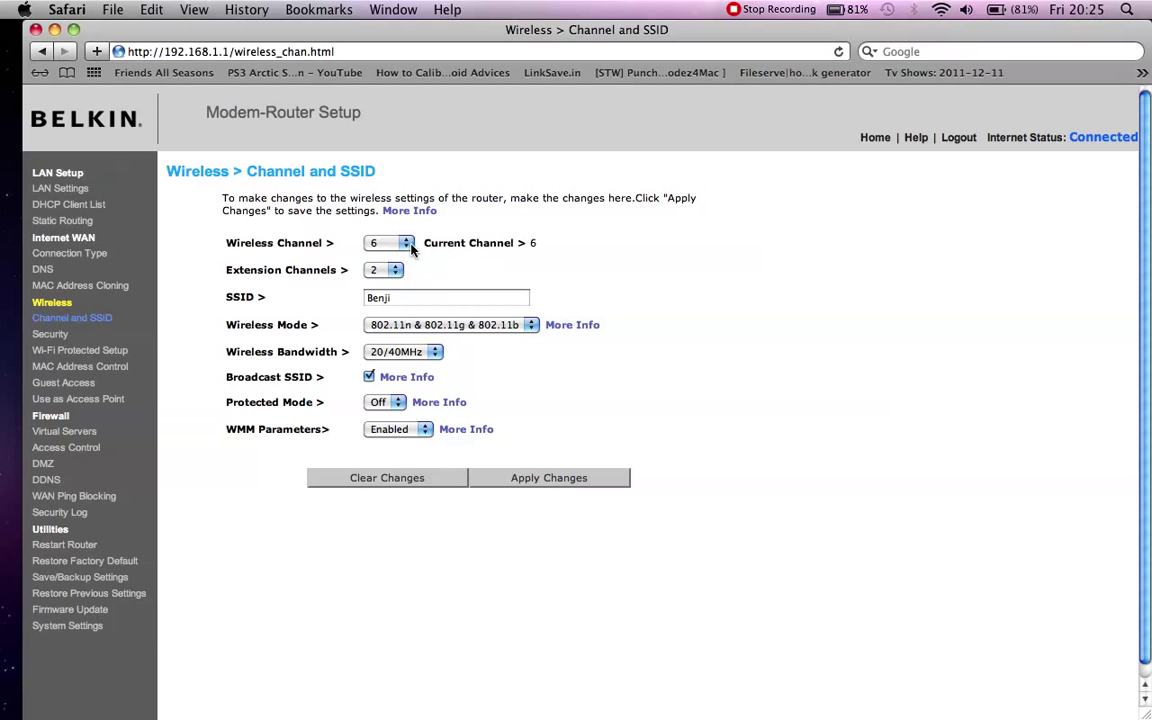
left_click(404, 243)
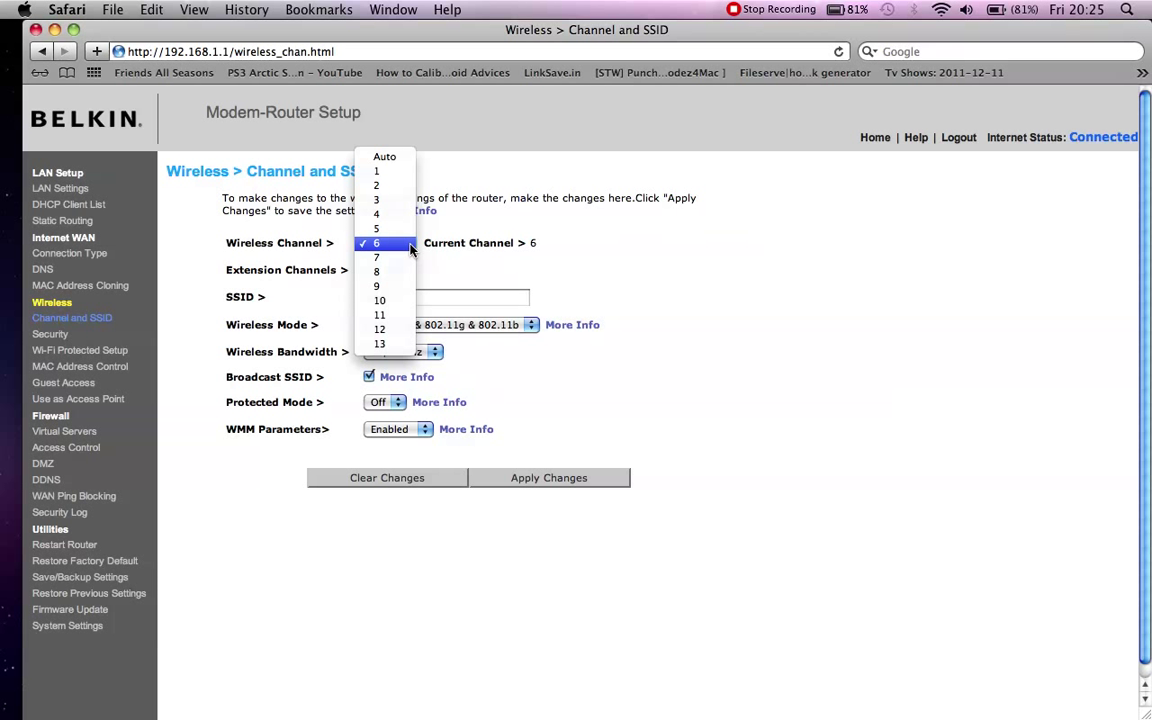
left_click(468, 216)
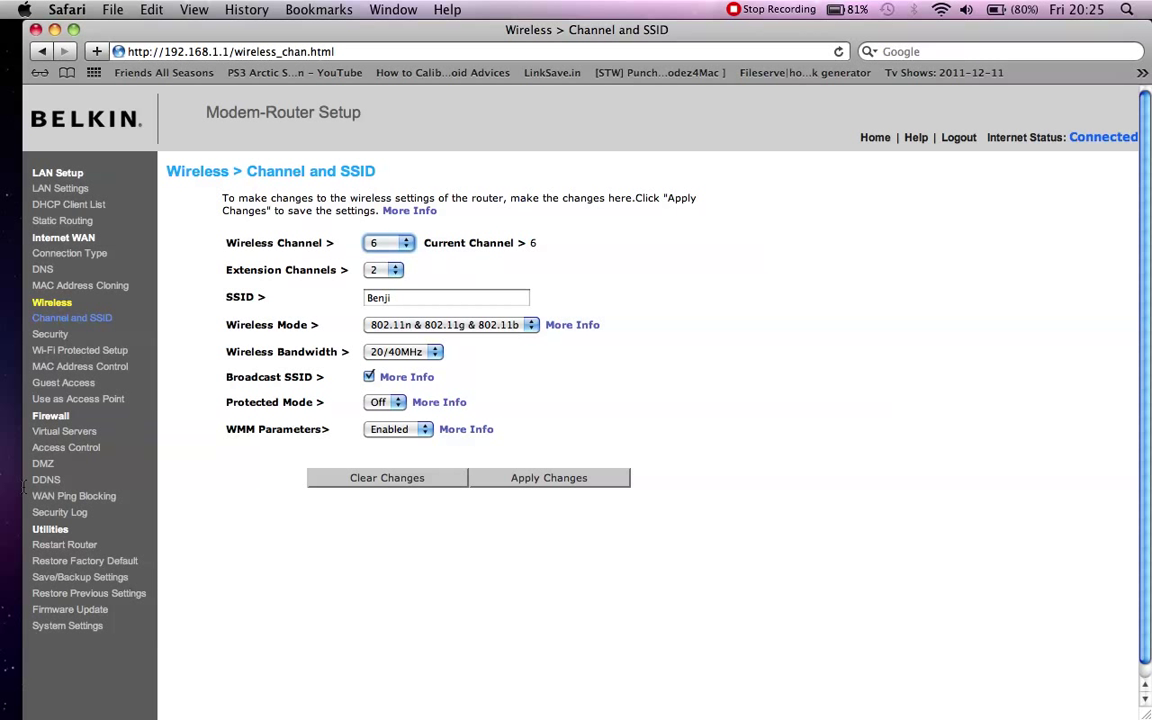
left_click(406, 247)
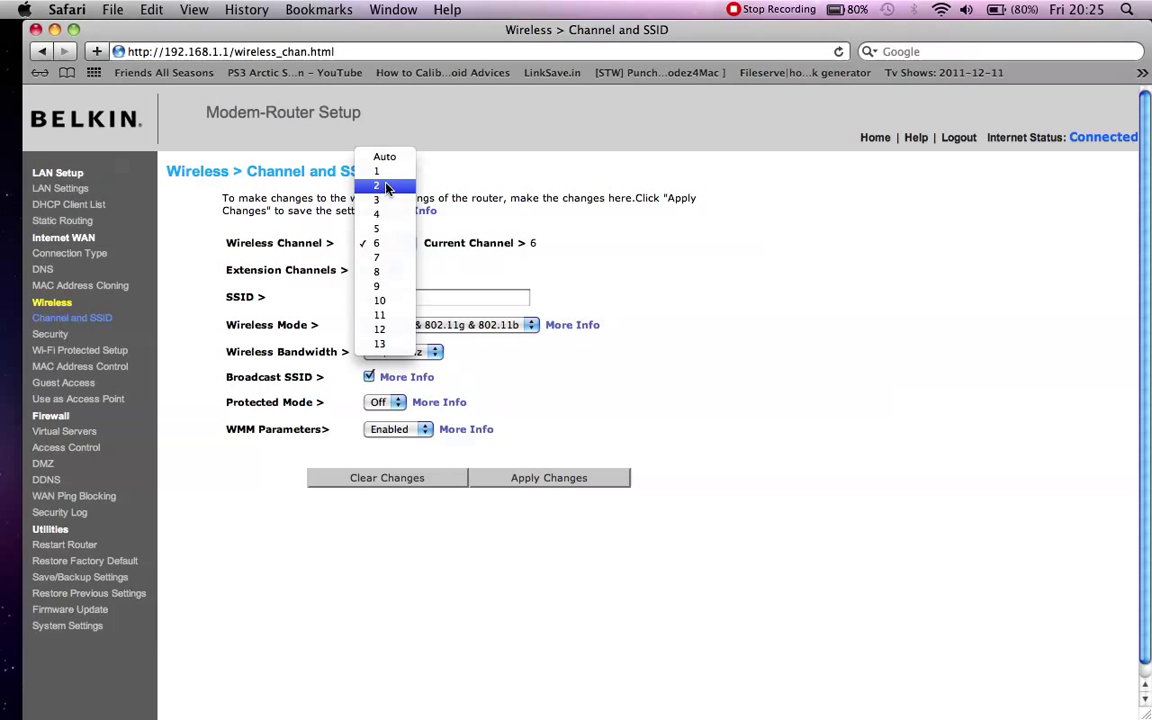
left_click(468, 220)
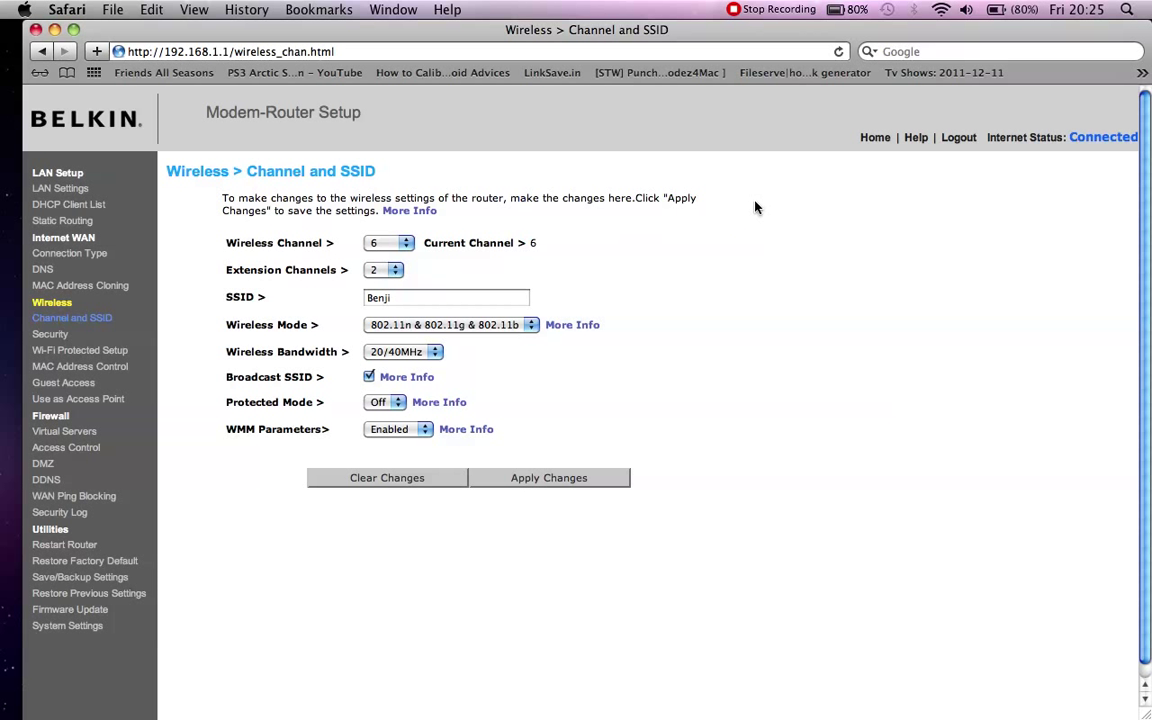
Check which wireless networks are in range of the computer.
left_click(940, 9)
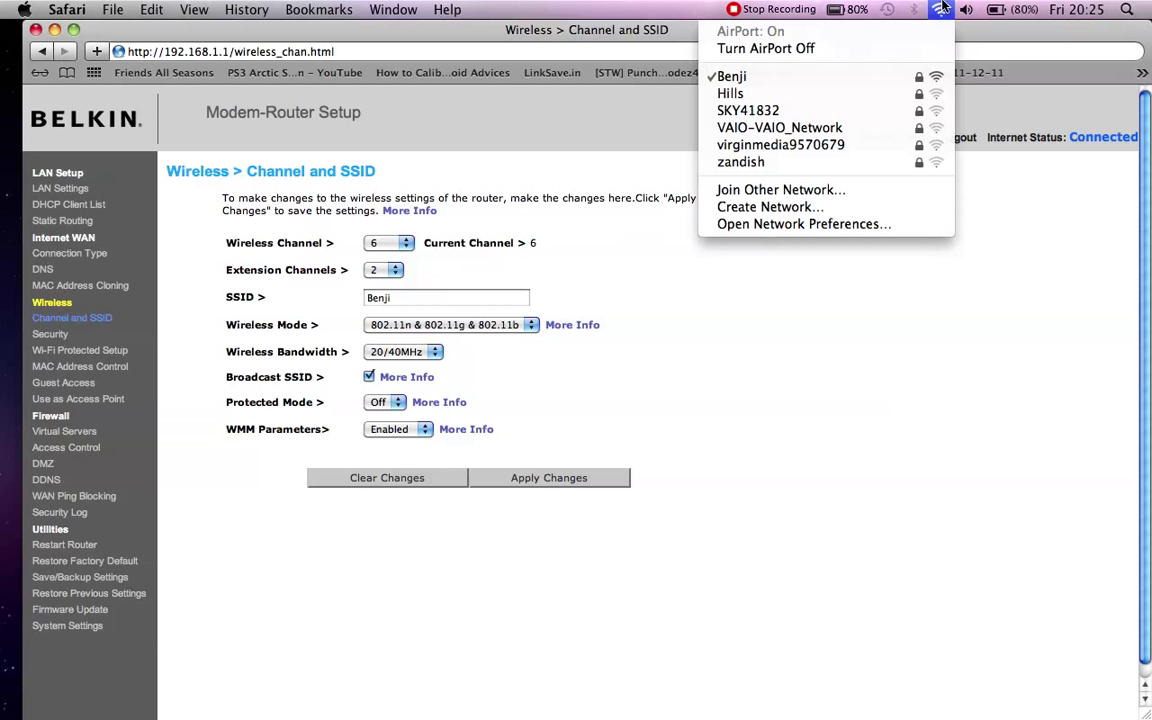
left_click(943, 8)
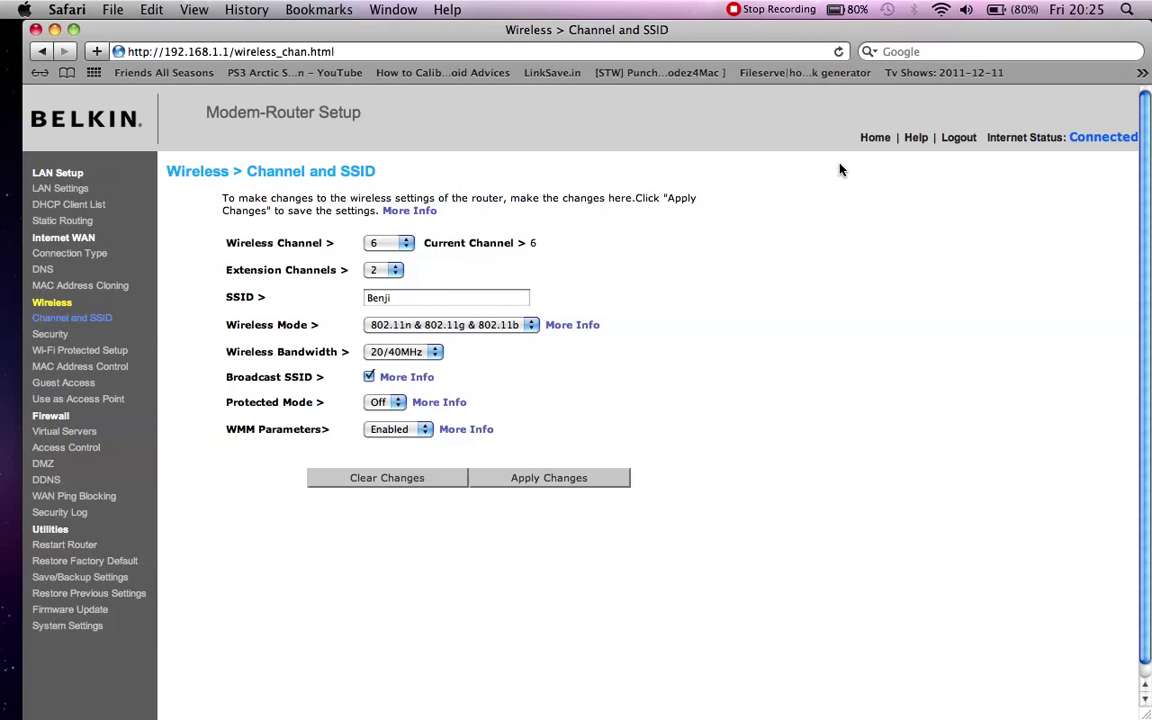
Review the Security Mode and Authentication options in the router's wireless Security settings, and return to the Channel and SSID page.
left_click(50, 334)
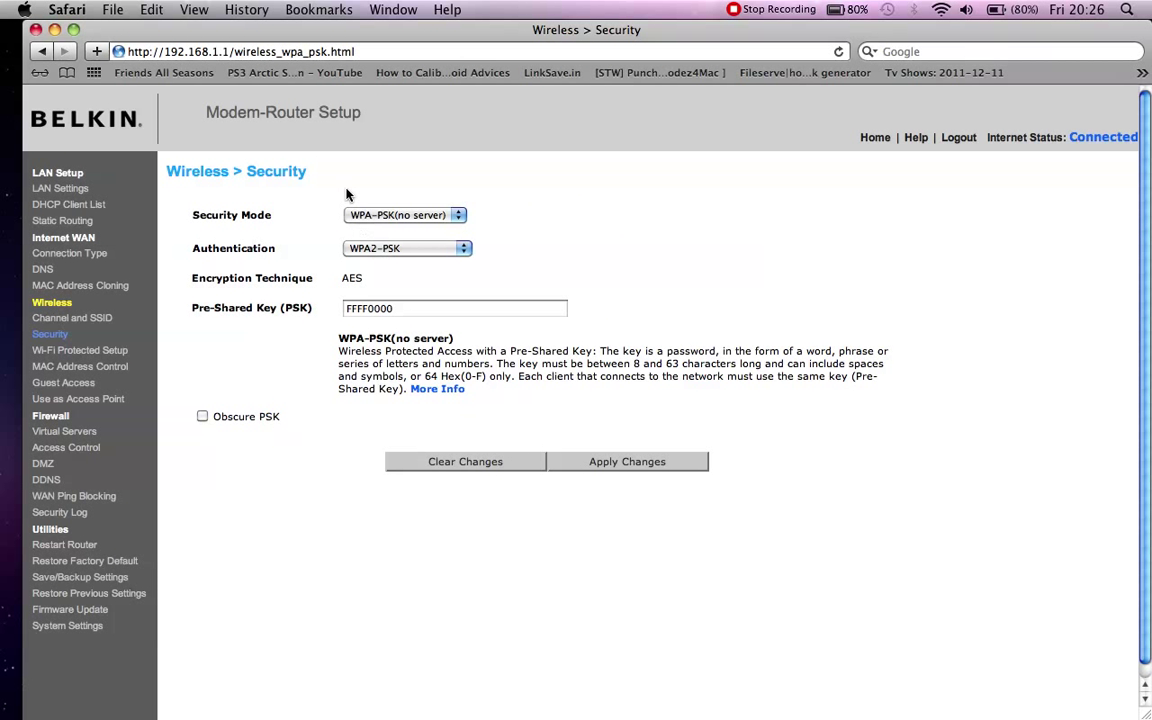
left_click(405, 215)
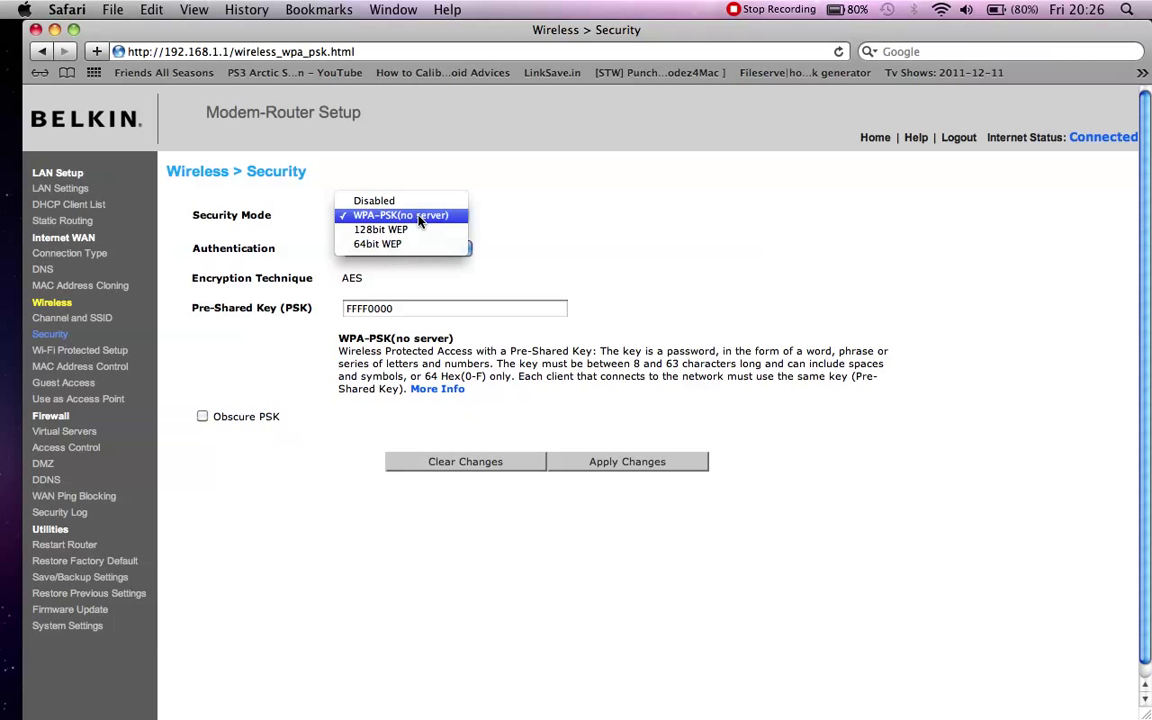
left_click(560, 205)
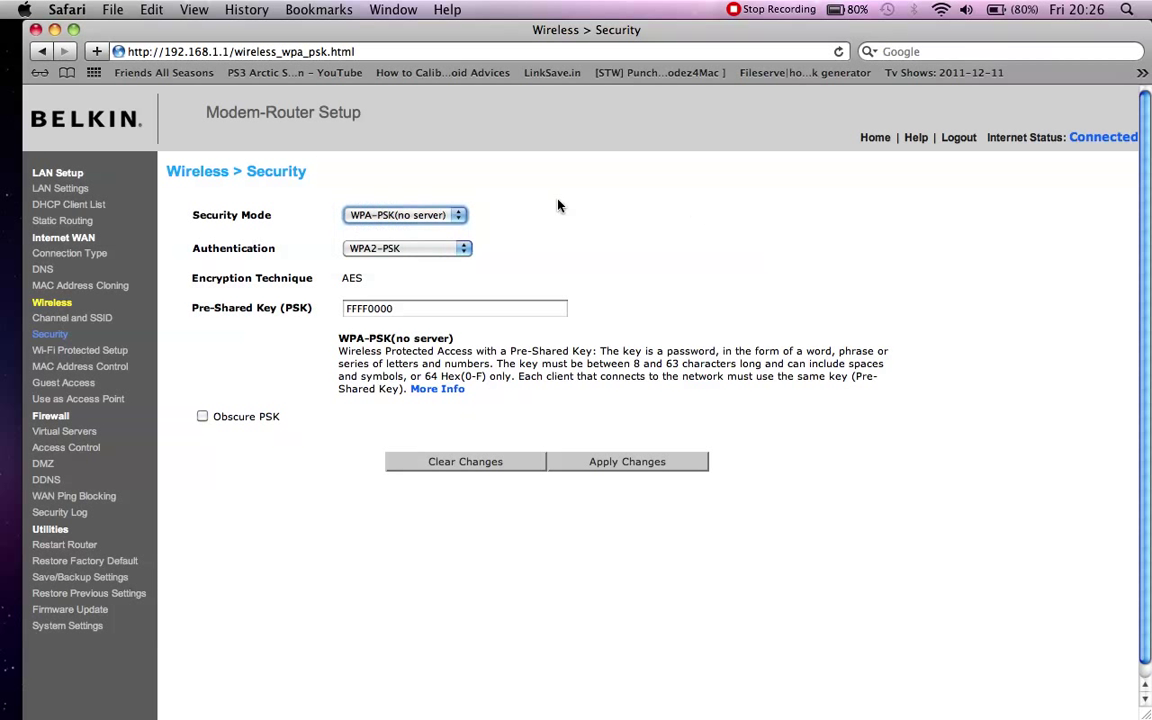
left_click(428, 252)
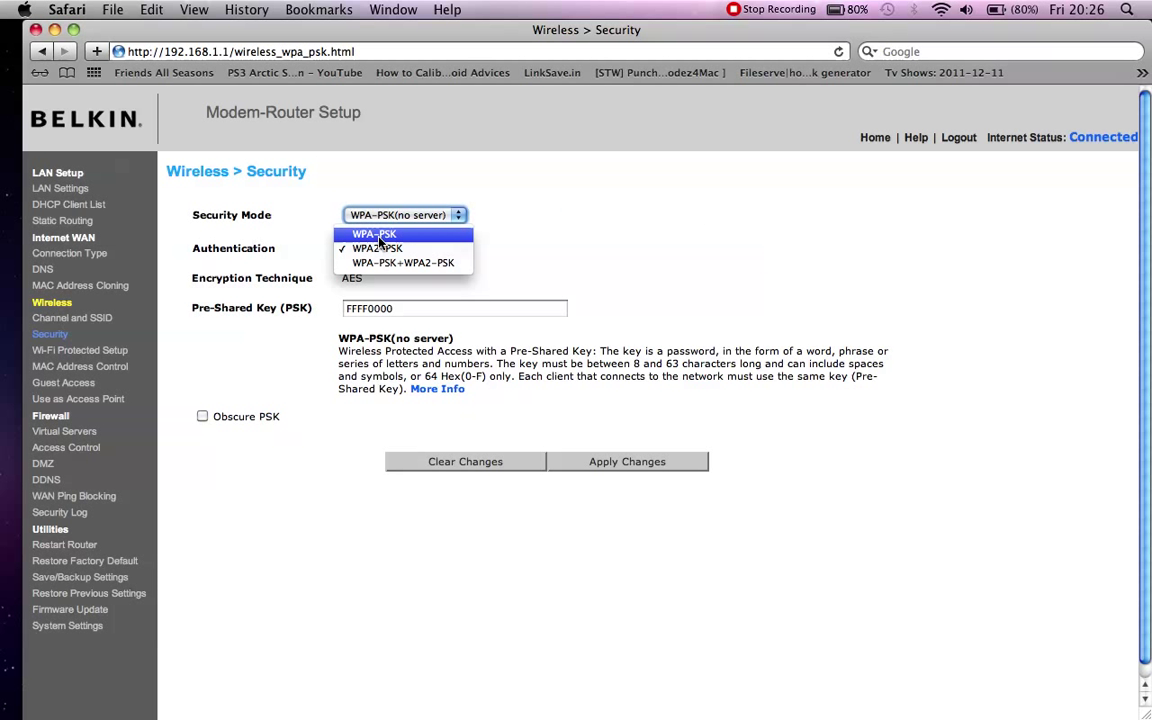
left_click(523, 252)
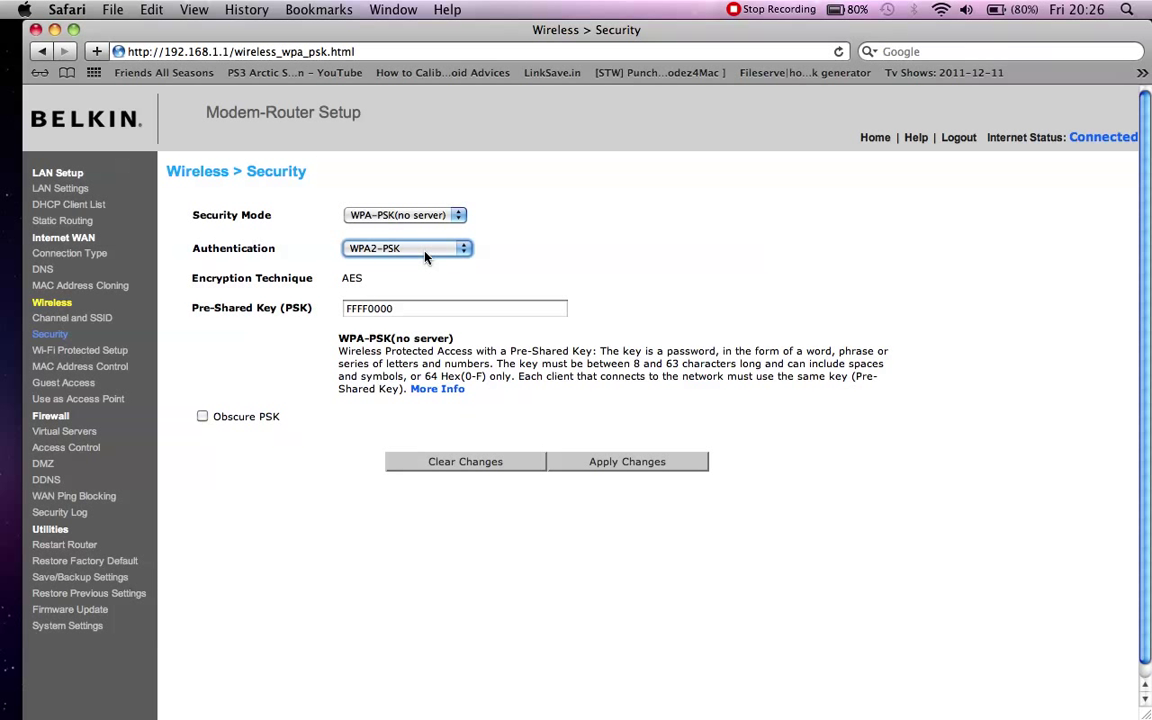
left_click(372, 268)
left_click(48, 318)
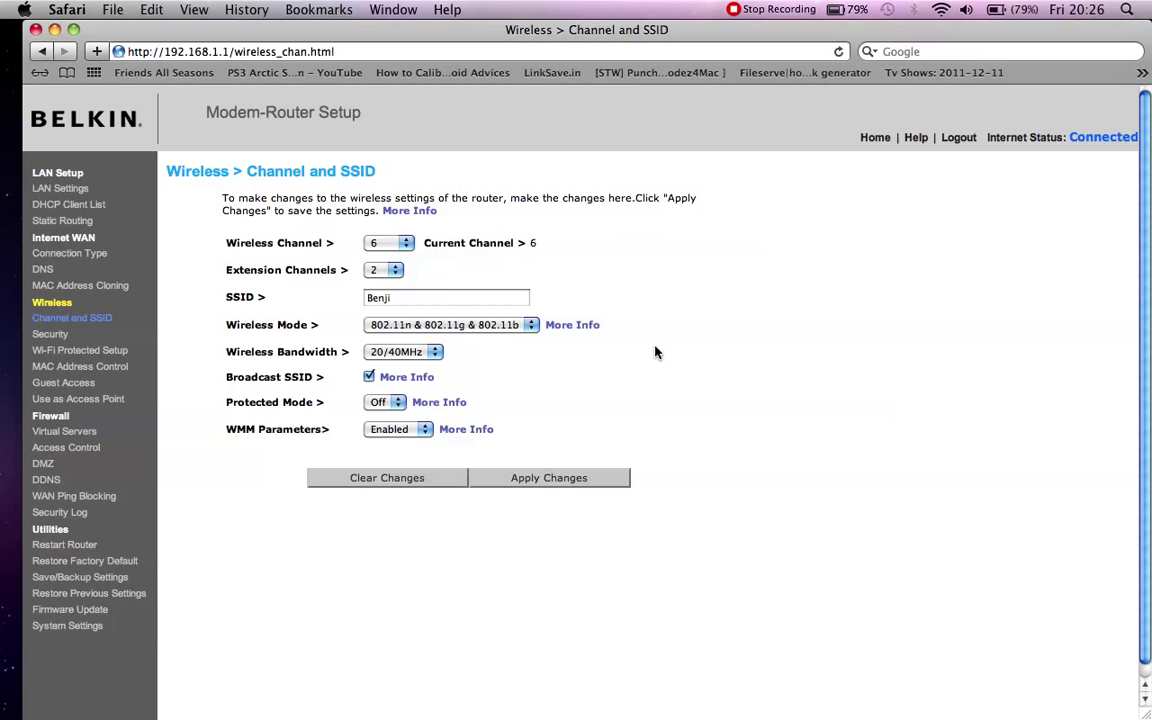
Switch to Network Utility, repeat the test of 5 pings to 192.168.1.1 and quit the utility.
left_click(1127, 9)
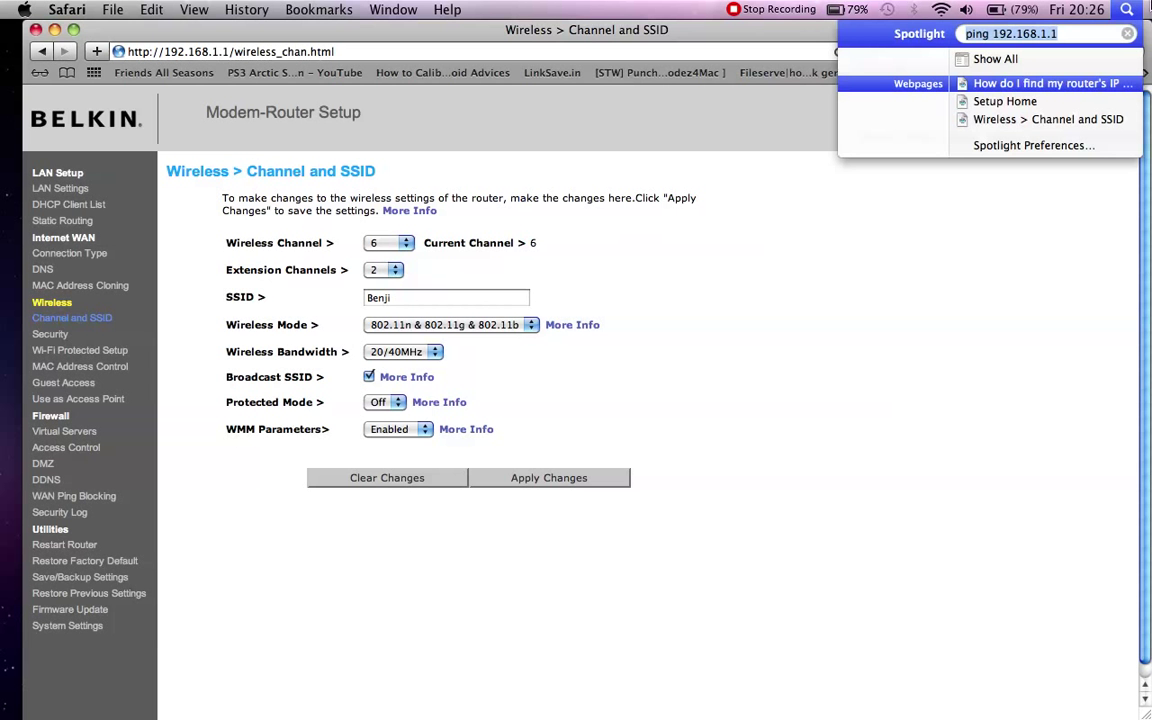
type("netw")
key("Return")
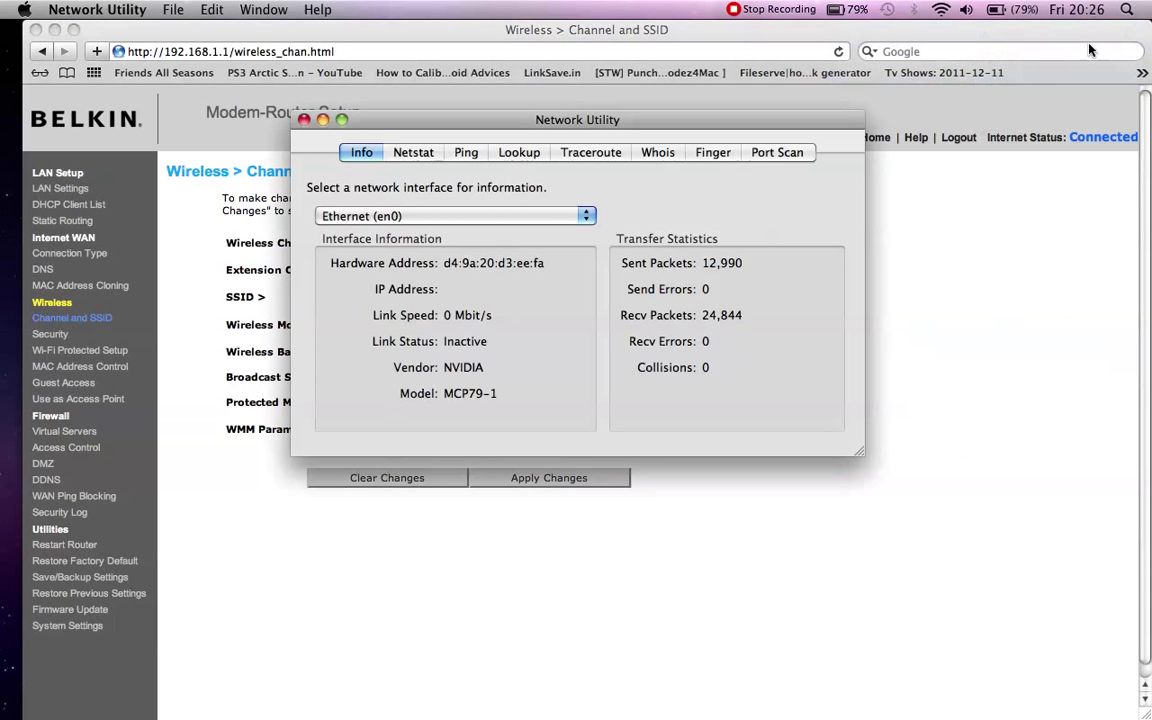
left_click(466, 152)
key("Return")
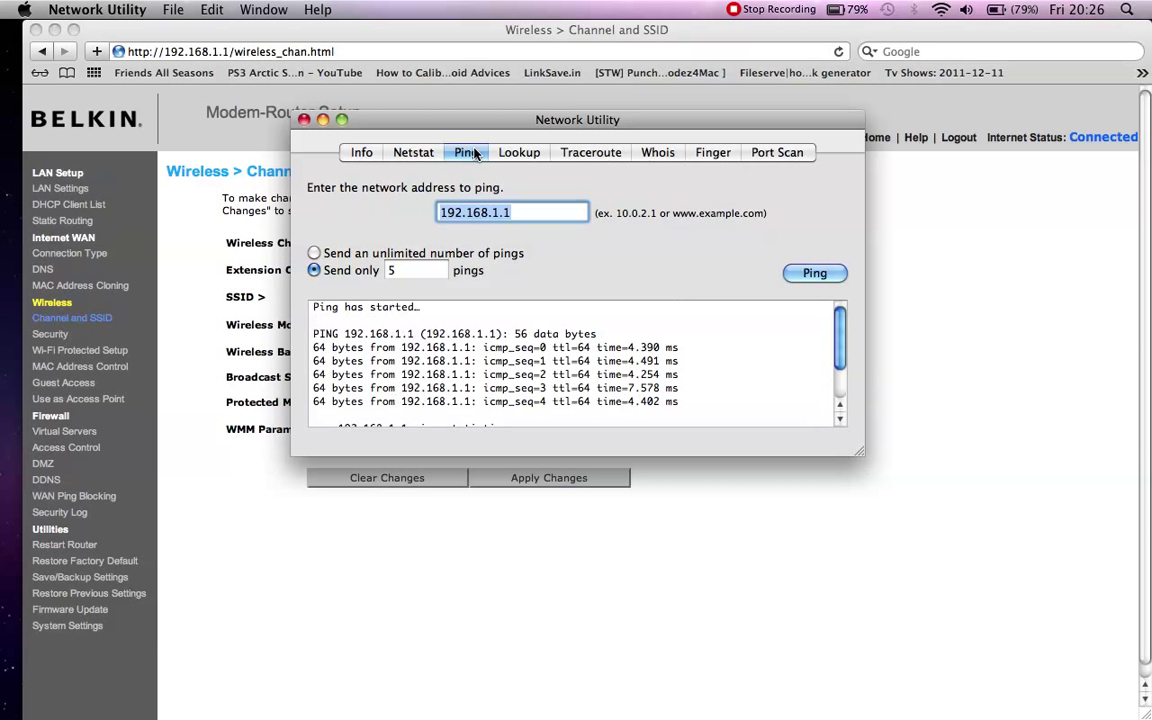
key("Return")
key("super+q")
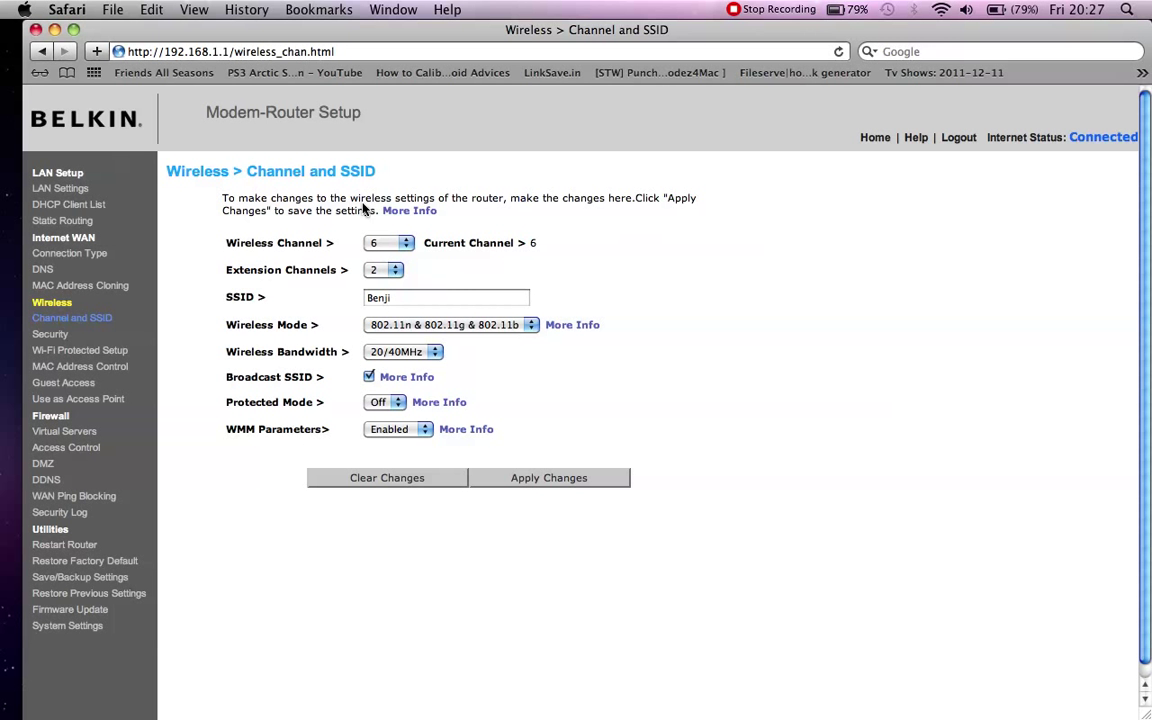
left_click(276, 52)
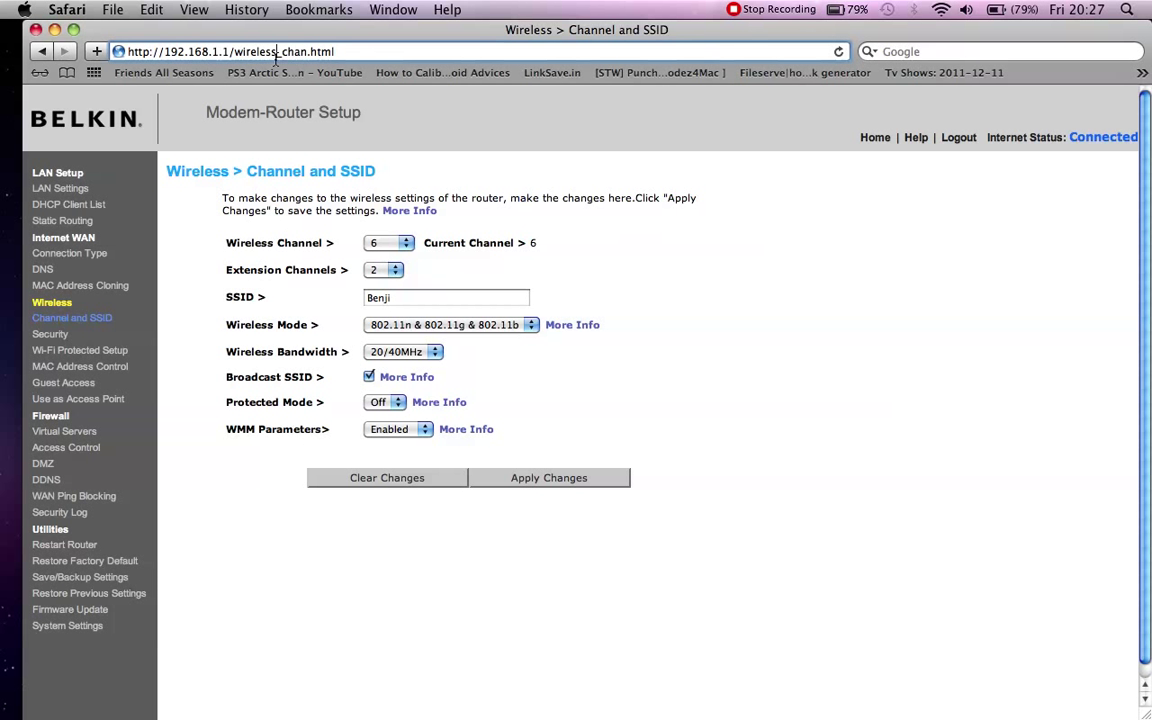
type("goo")
key("Return")
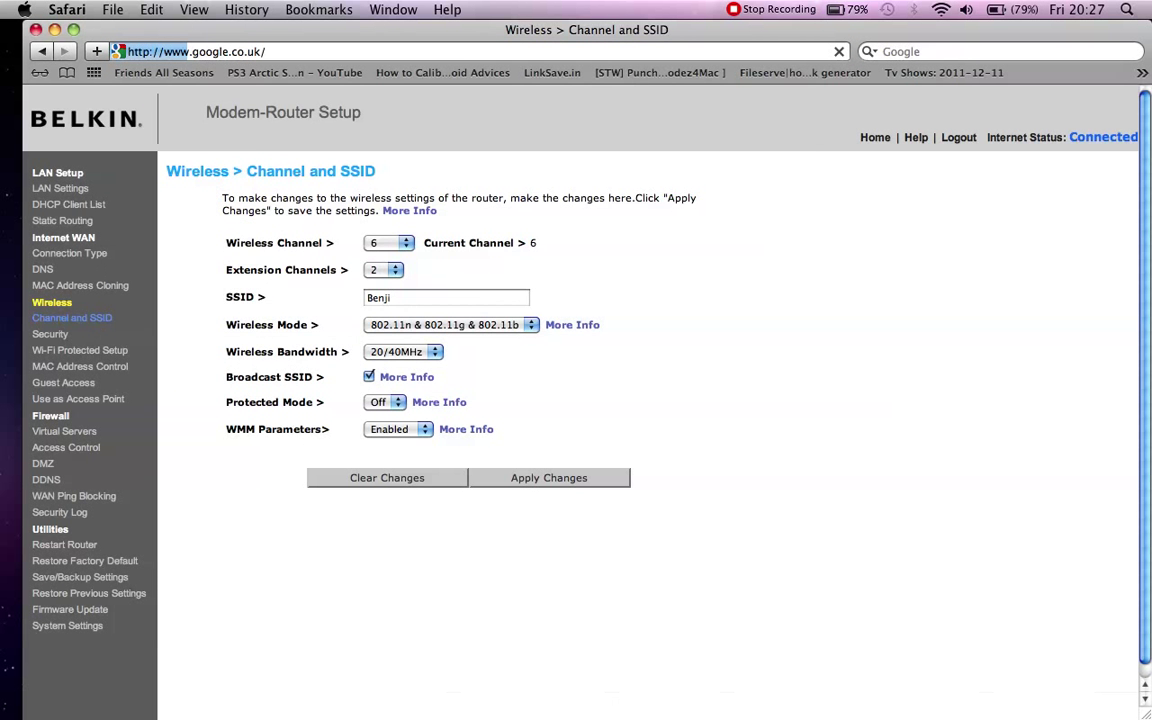